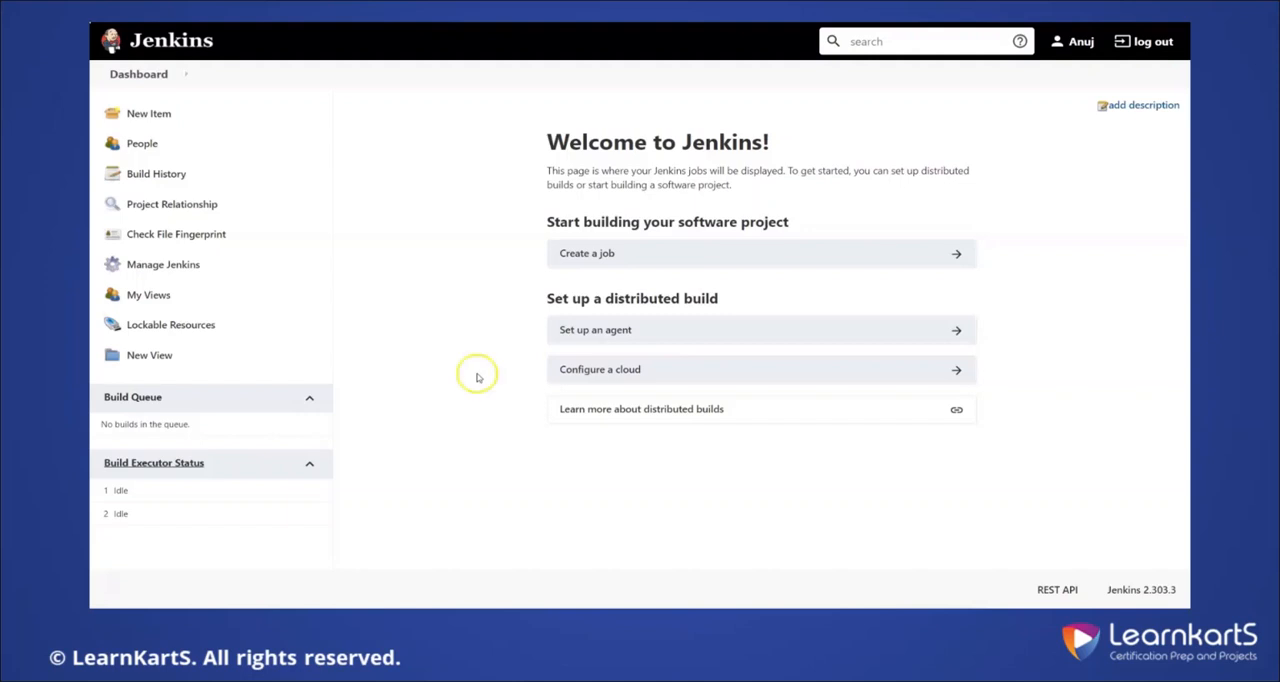
Create a new Freestyle project named TestAutomation
click(153, 113)
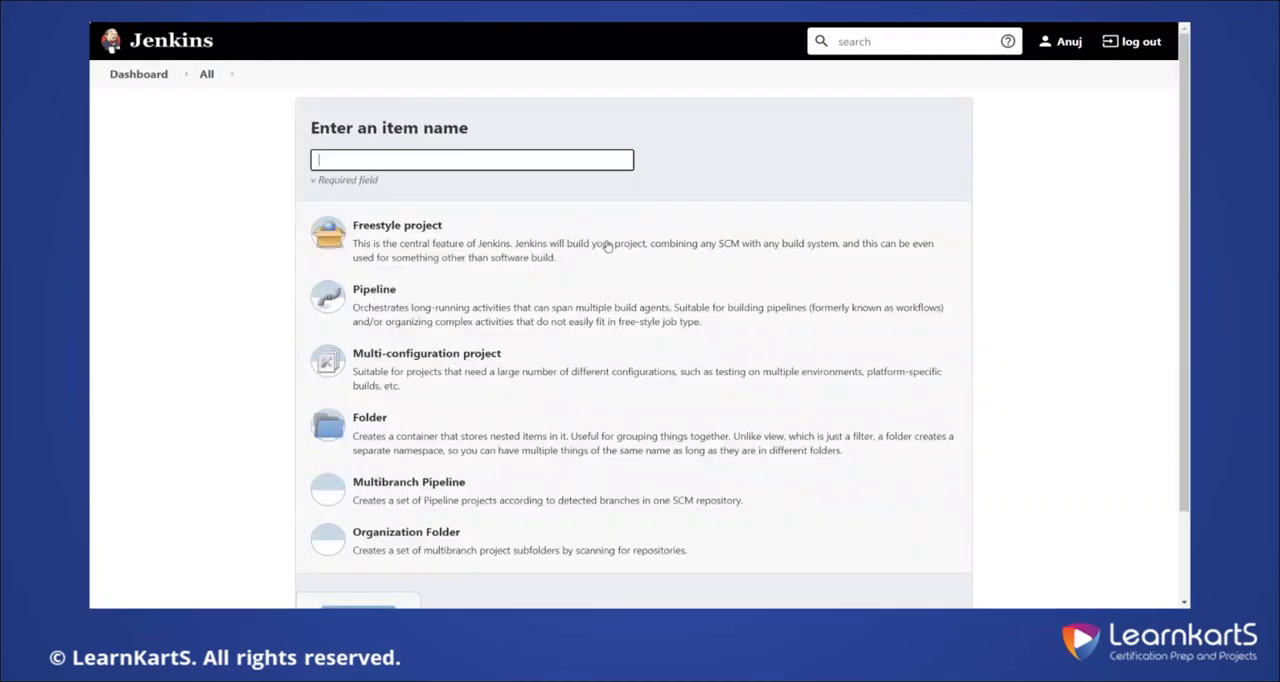
text(TestAtuto)
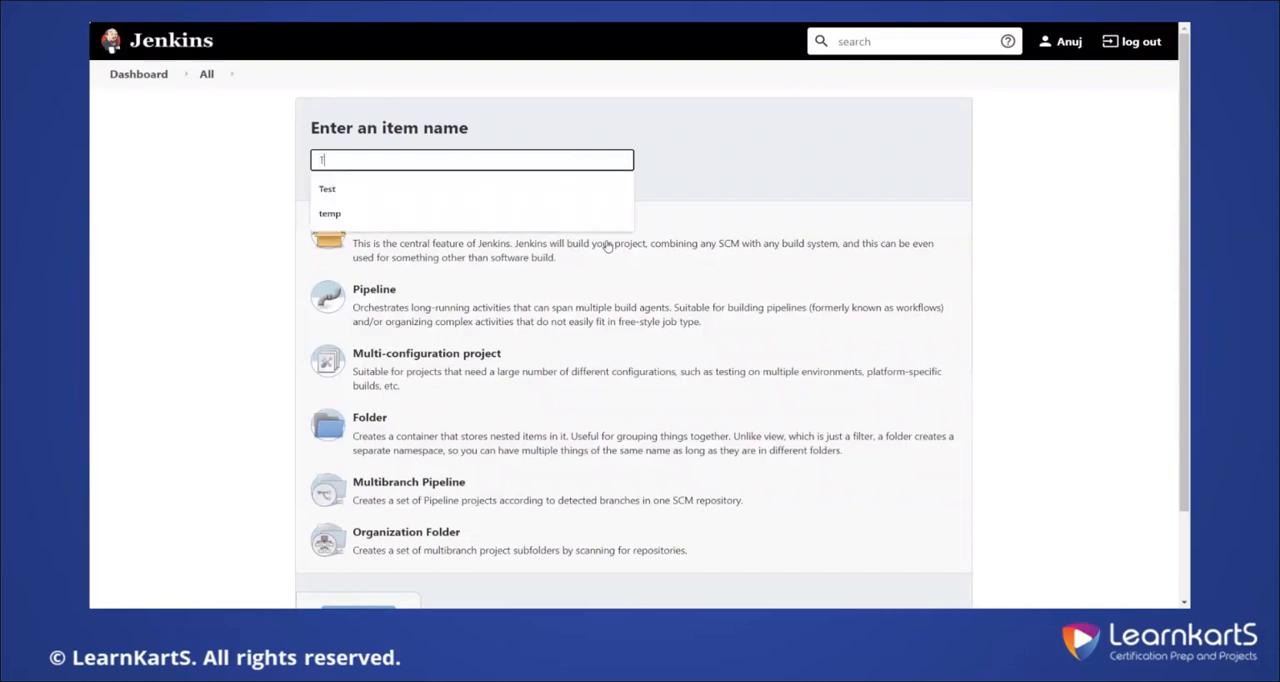
key(BackSpace)
key(BackSpace)
key(BackSpace)
key(BackSpace)
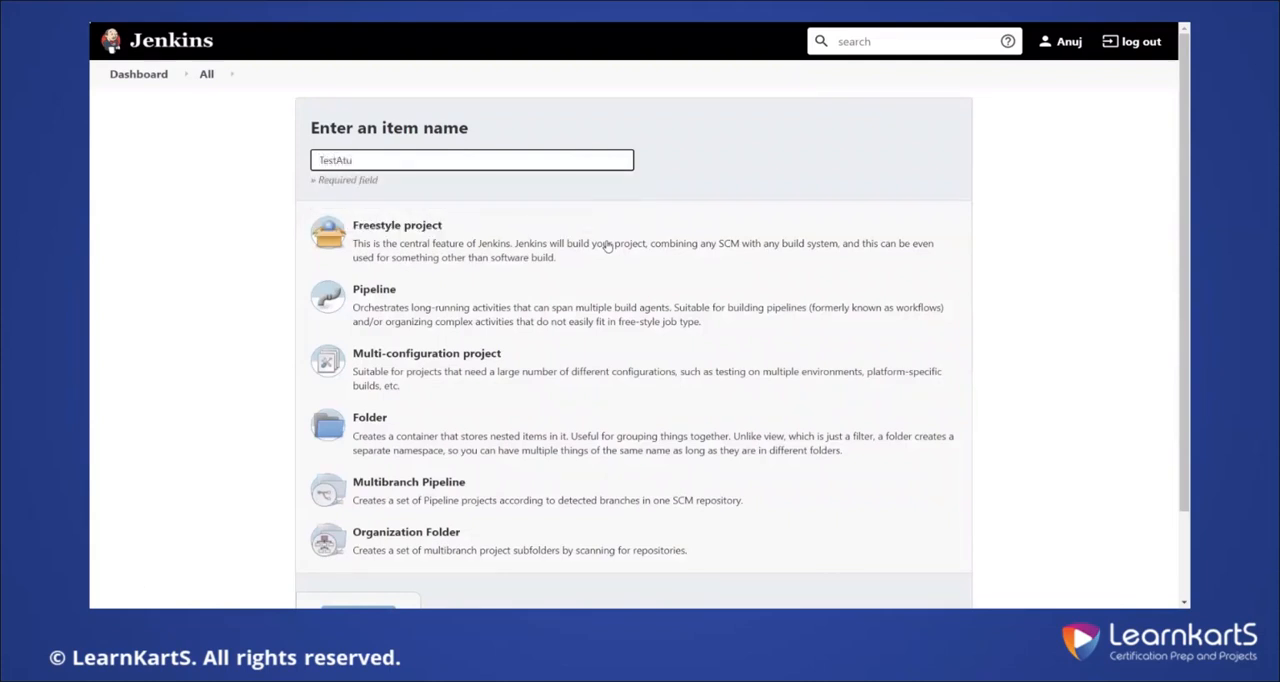
text(utomation)
click(592, 252)
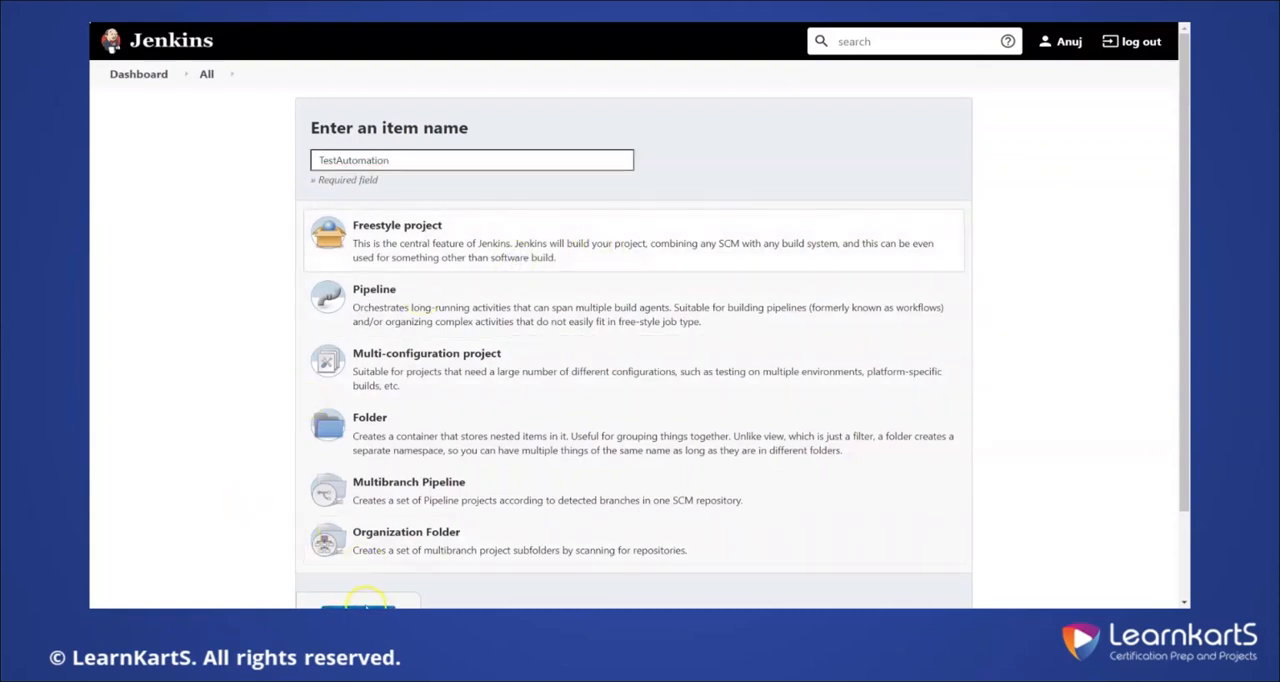
click(362, 605)
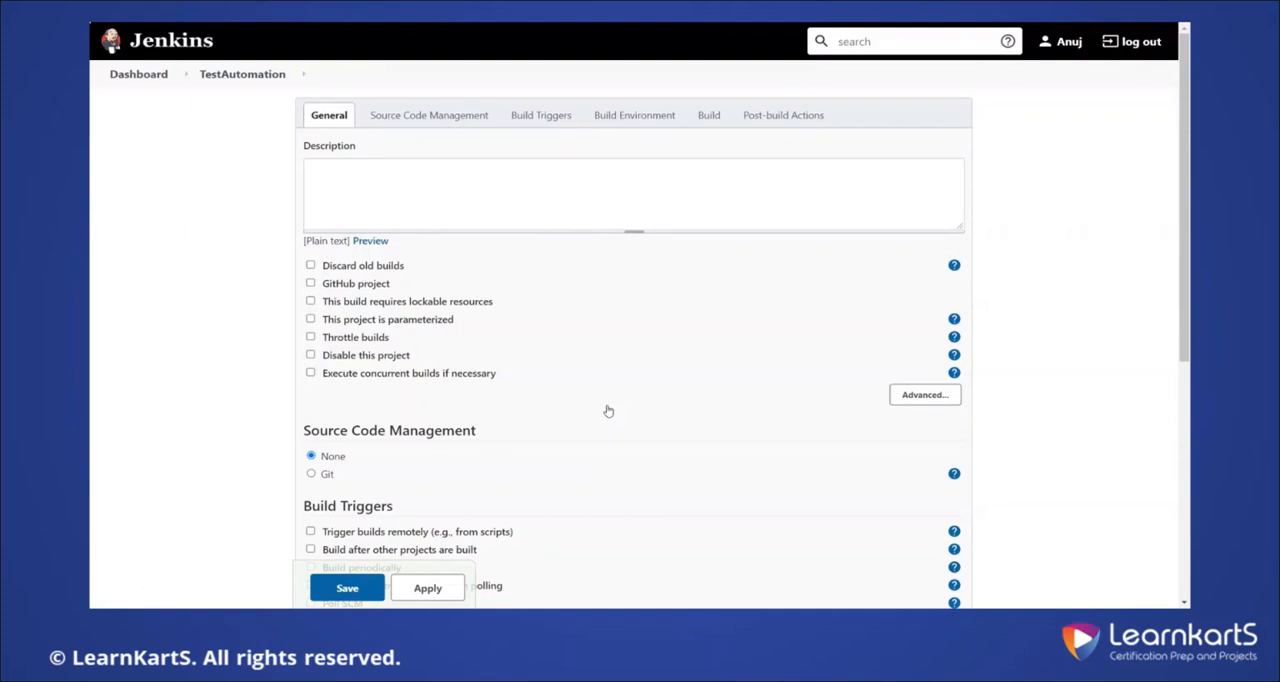
click(710, 115)
click(352, 390)
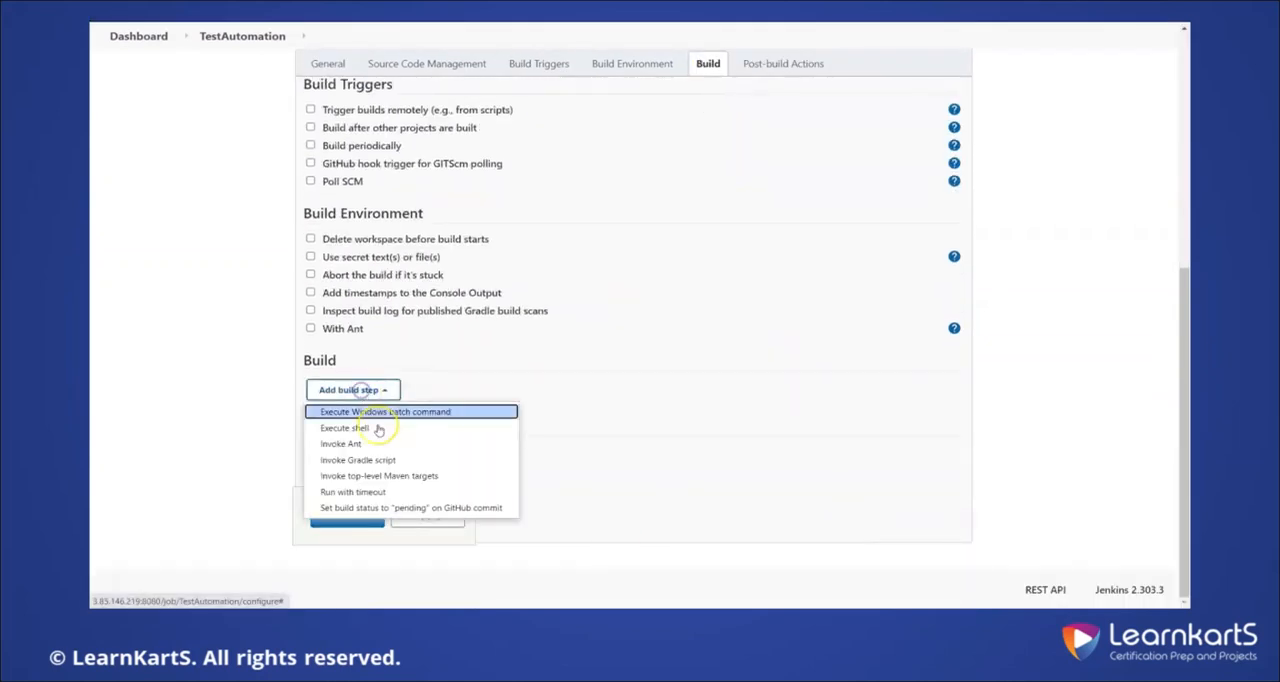
click(402, 476)
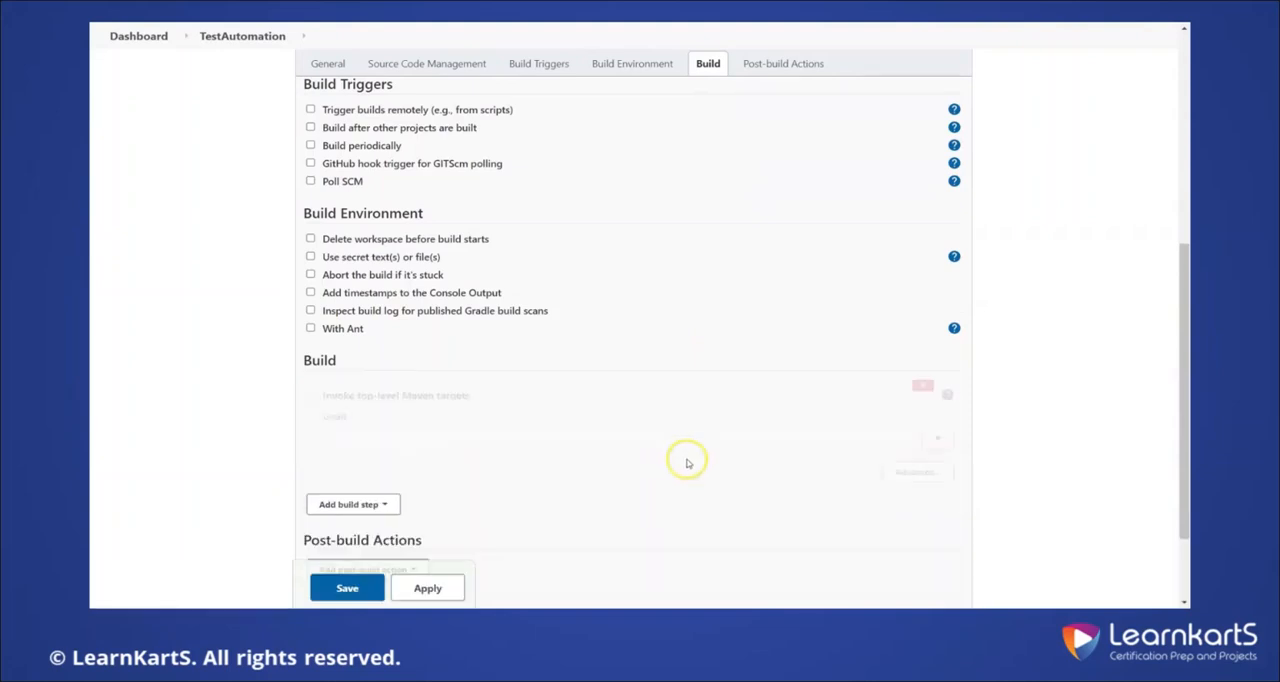
click(556, 438)
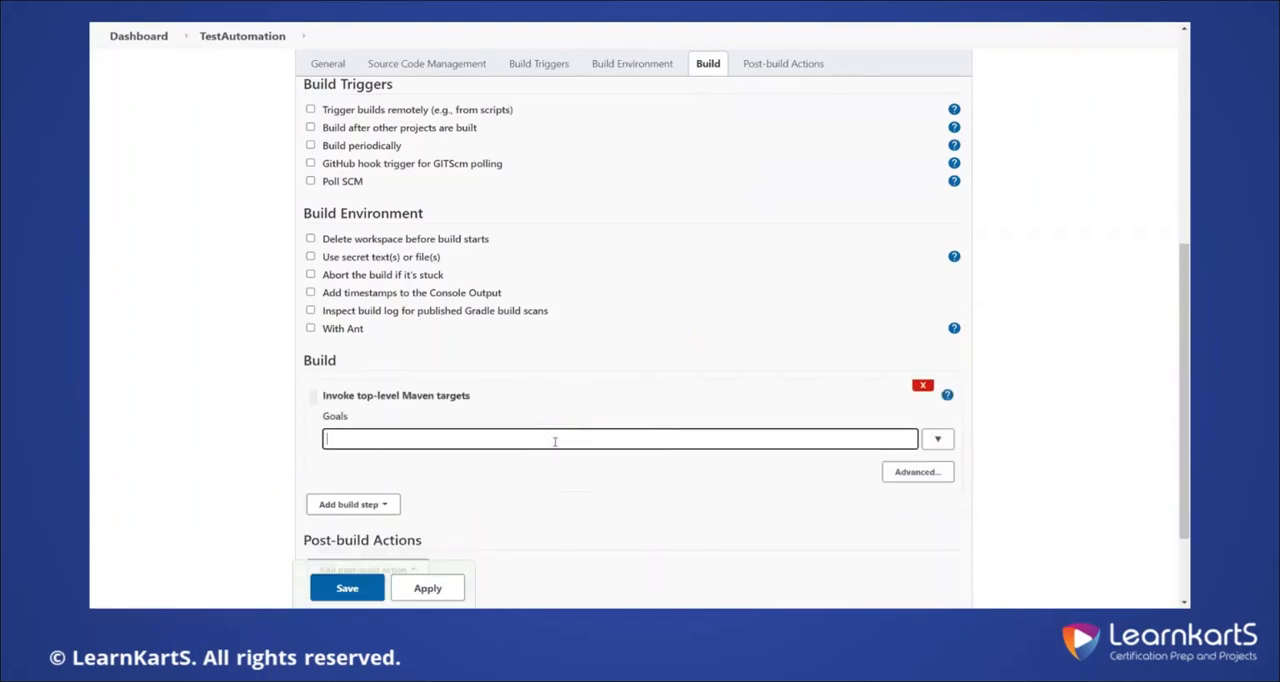
text(clean install)
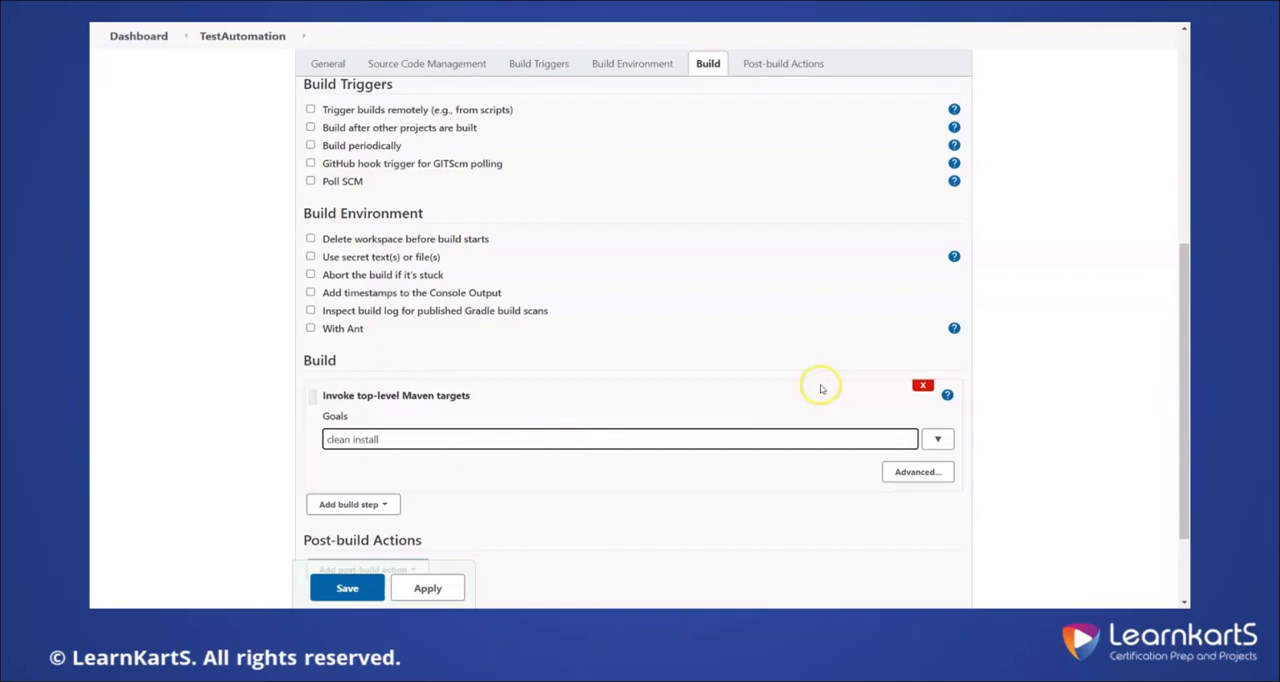
click(922, 385)
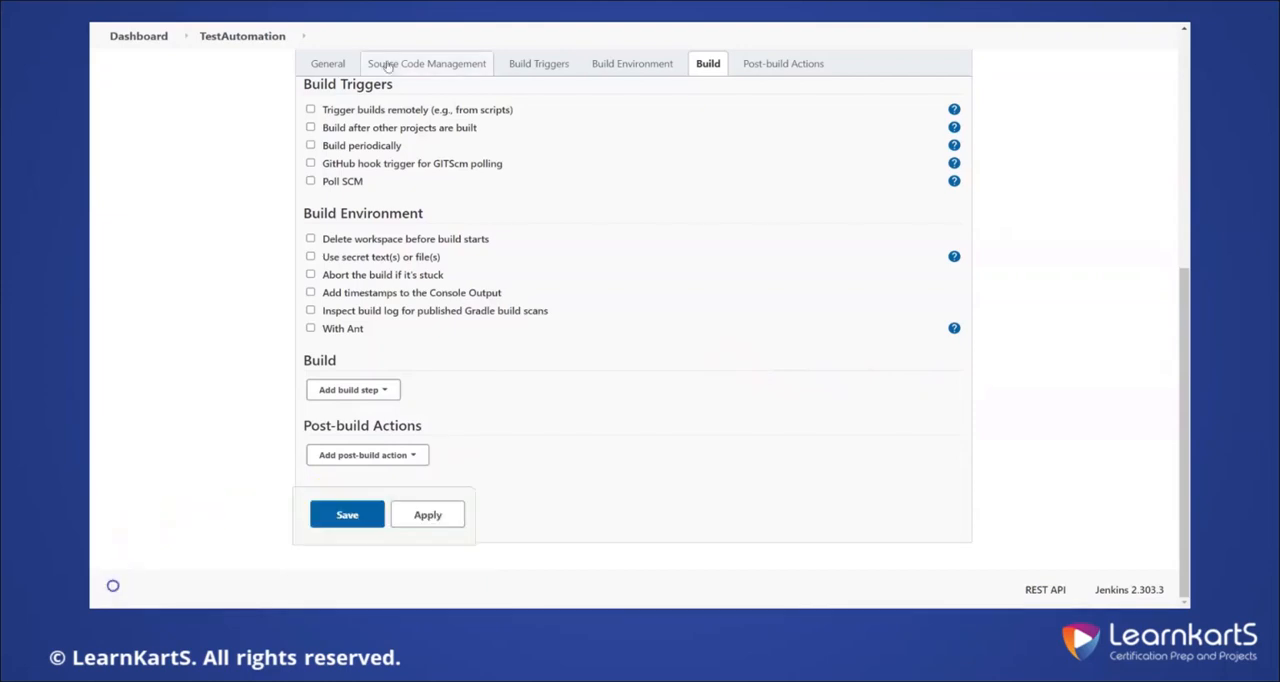
Make the project parameterized and add a Boolean parameter named ExecuteTests that is enabled by default
click(333, 64)
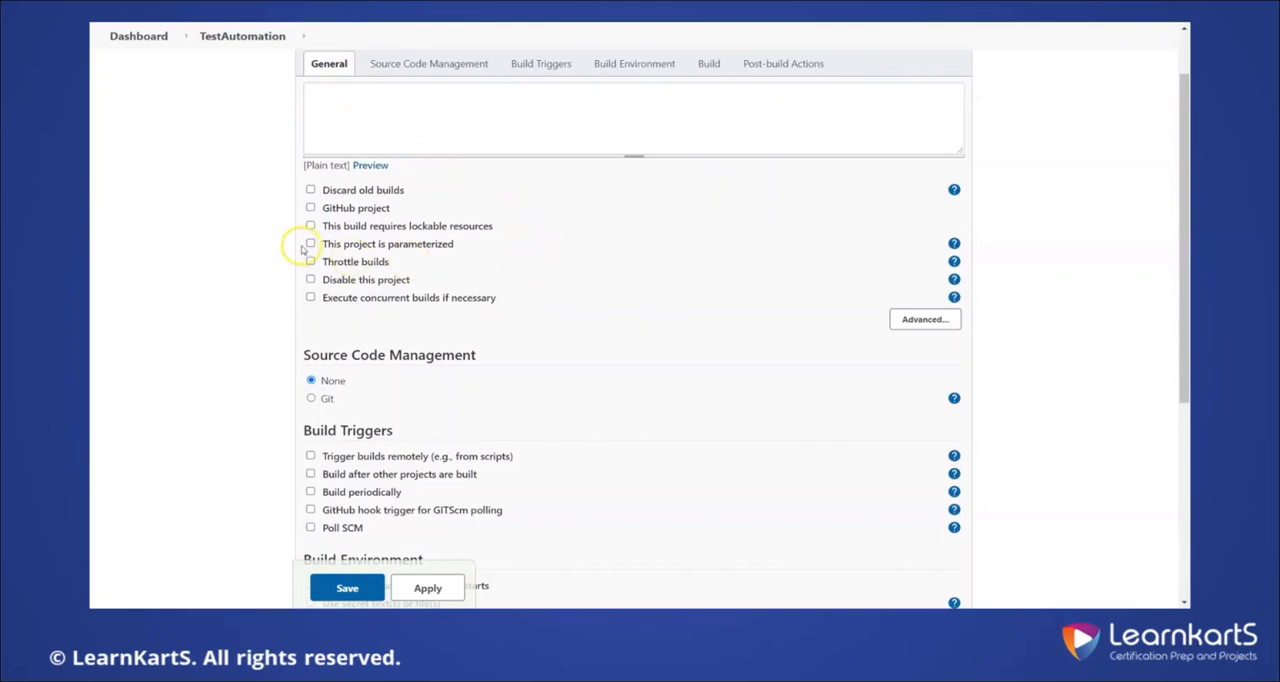
click(311, 244)
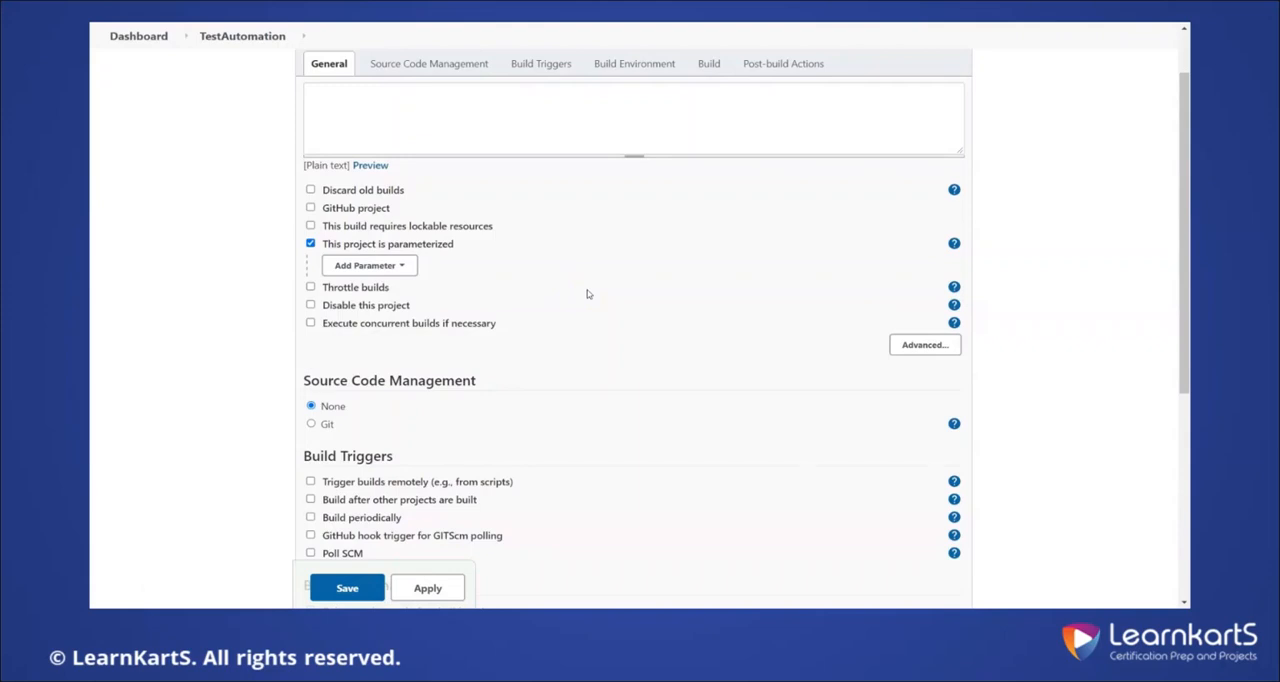
click(370, 266)
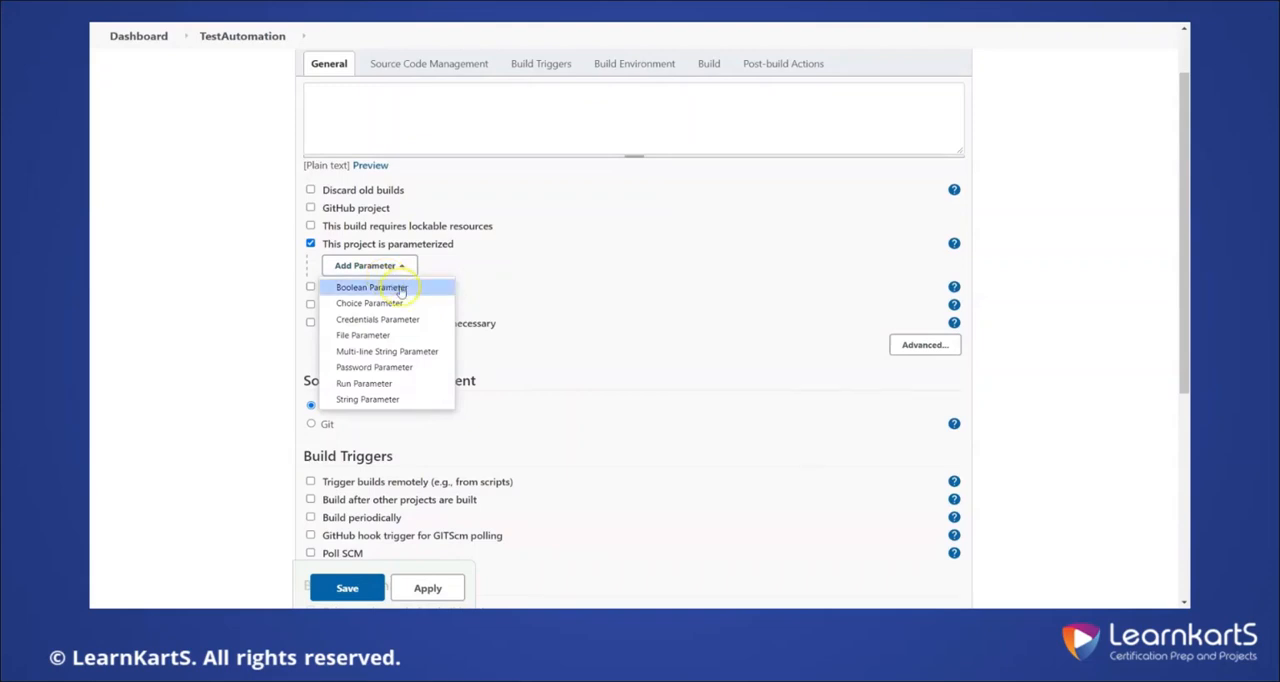
click(399, 287)
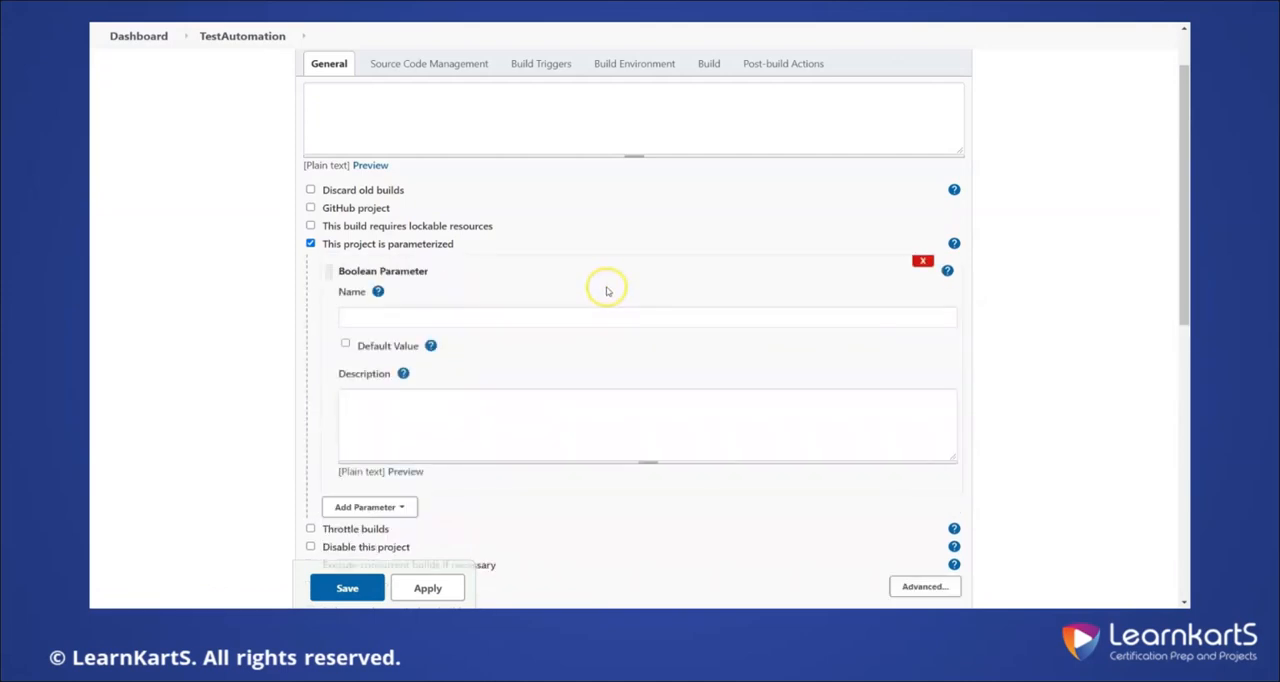
click(608, 316)
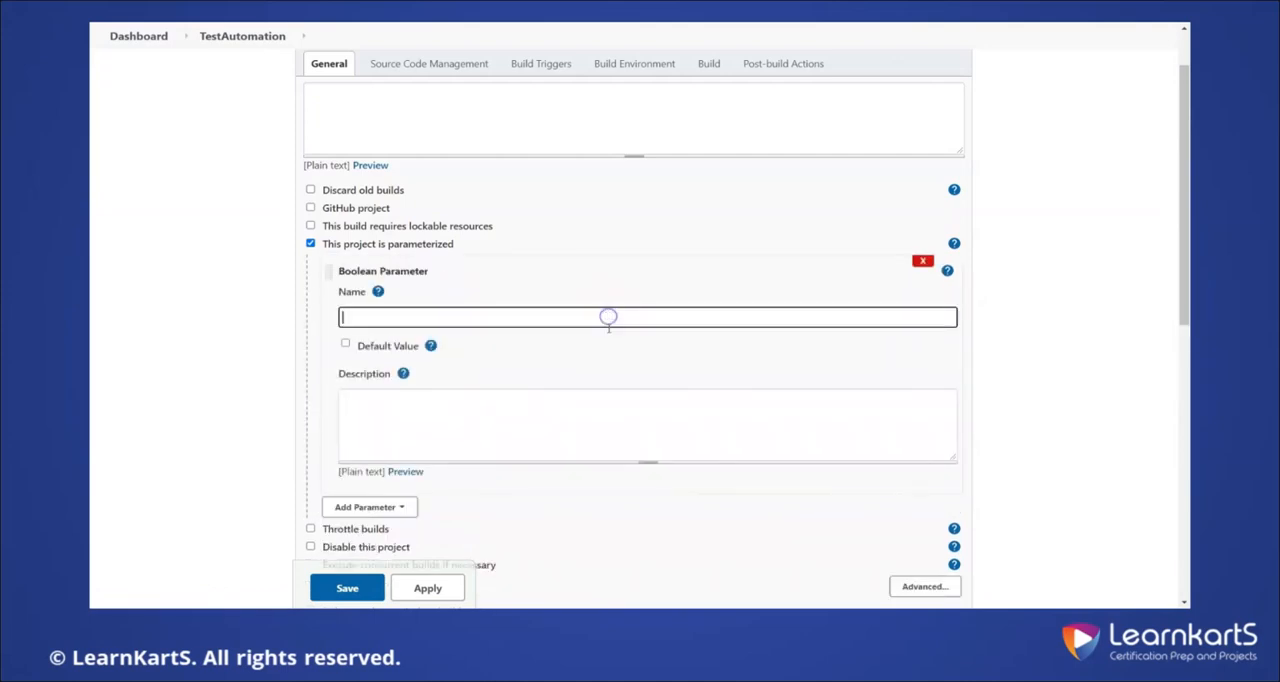
text(ExecuteTests)
click(345, 344)
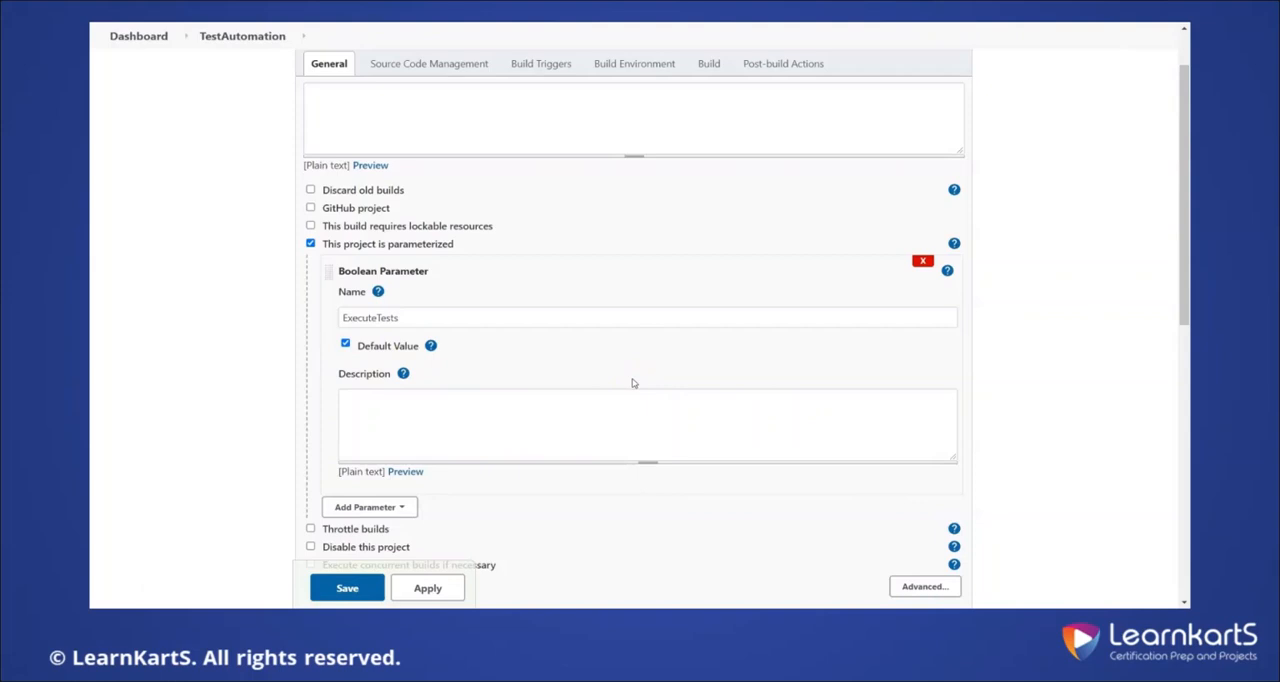
Describe the Boolean parameter as "Boolean Flag for Executing Test Cases during build process"
click(568, 430)
text(Boolea)
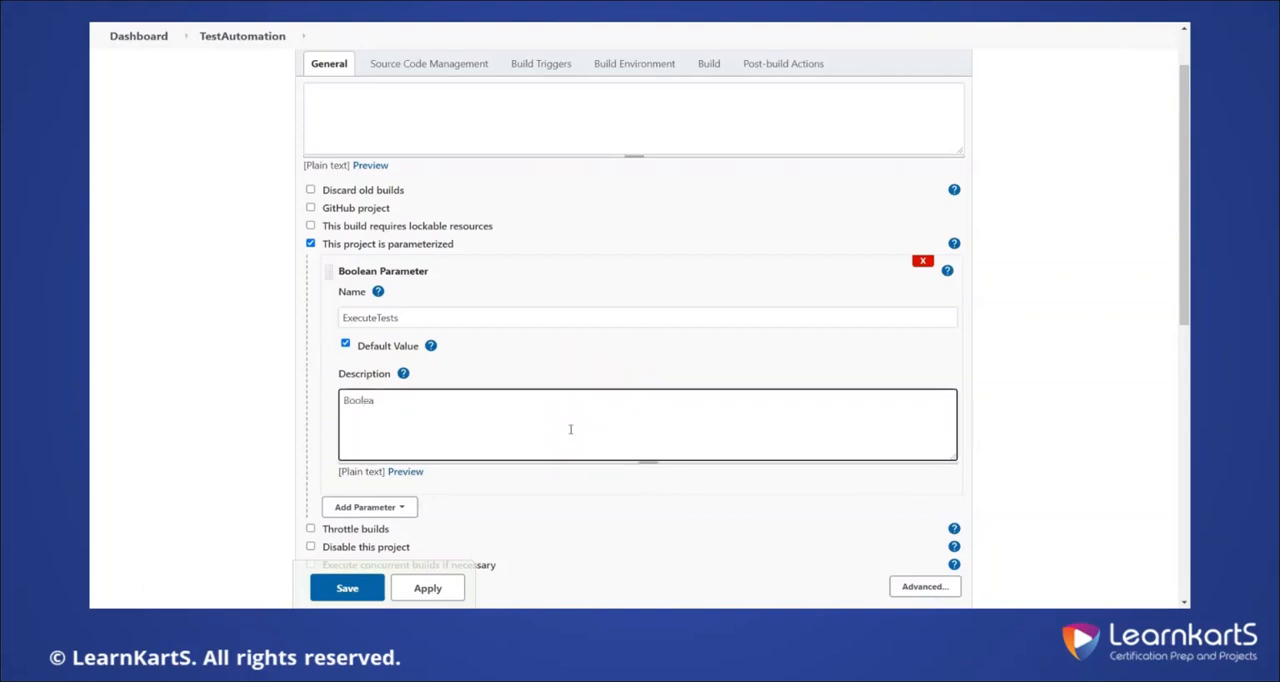
text(n Flag for)
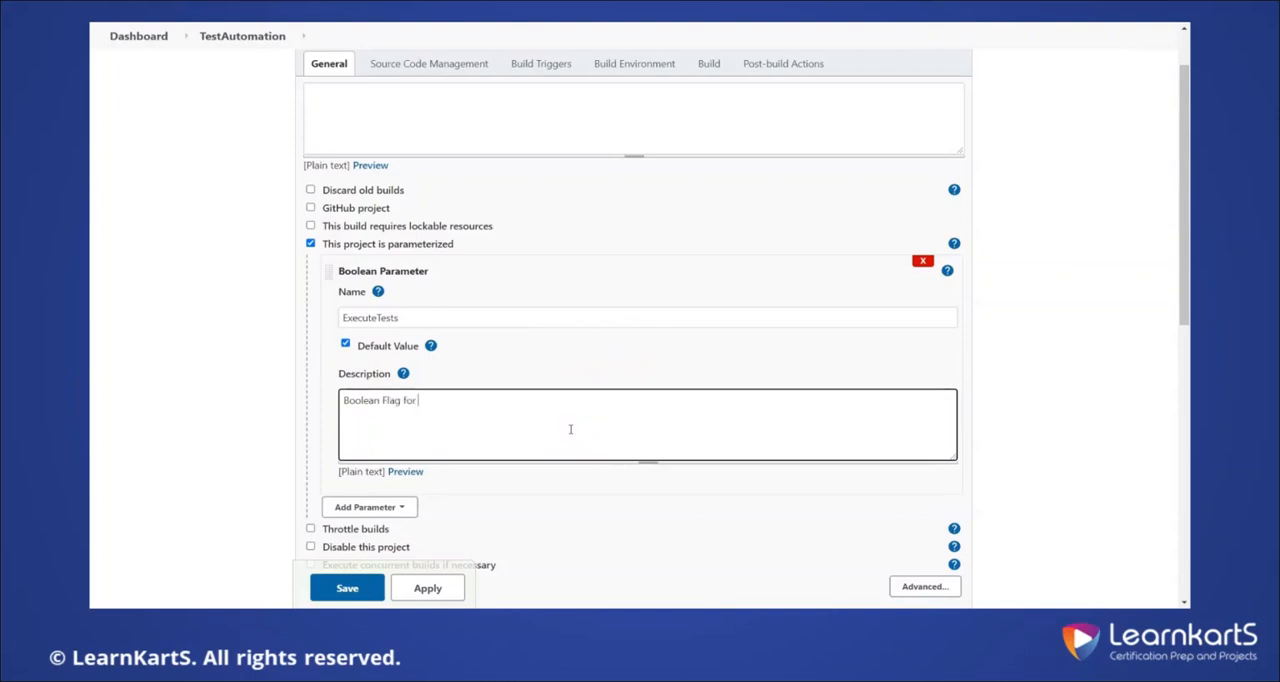
text( S)
text(Executin)
key(BackSpace)
key(BackSpace)
key(BackSpace)
key(BackSpace)
key(BackSpace)
text(cuting Test Cases during build process)
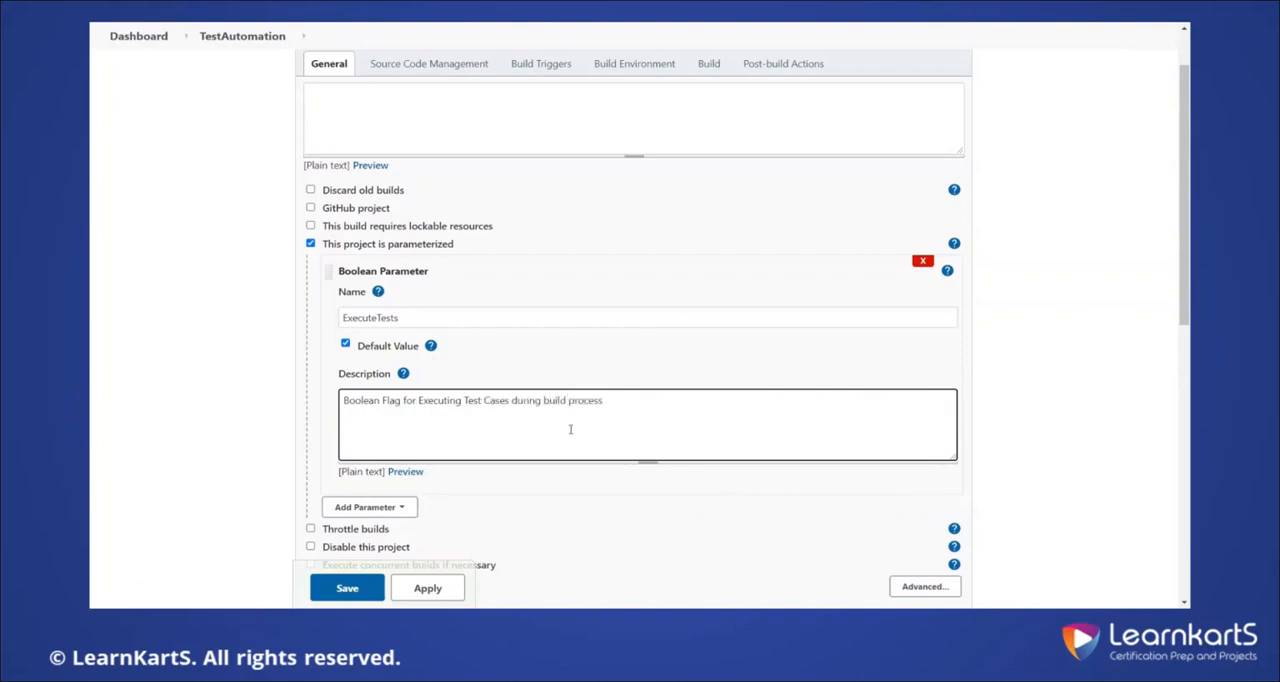
Set source code management to Git and enter the GitHub URL of the MavenBuild.git repository
click(422, 70)
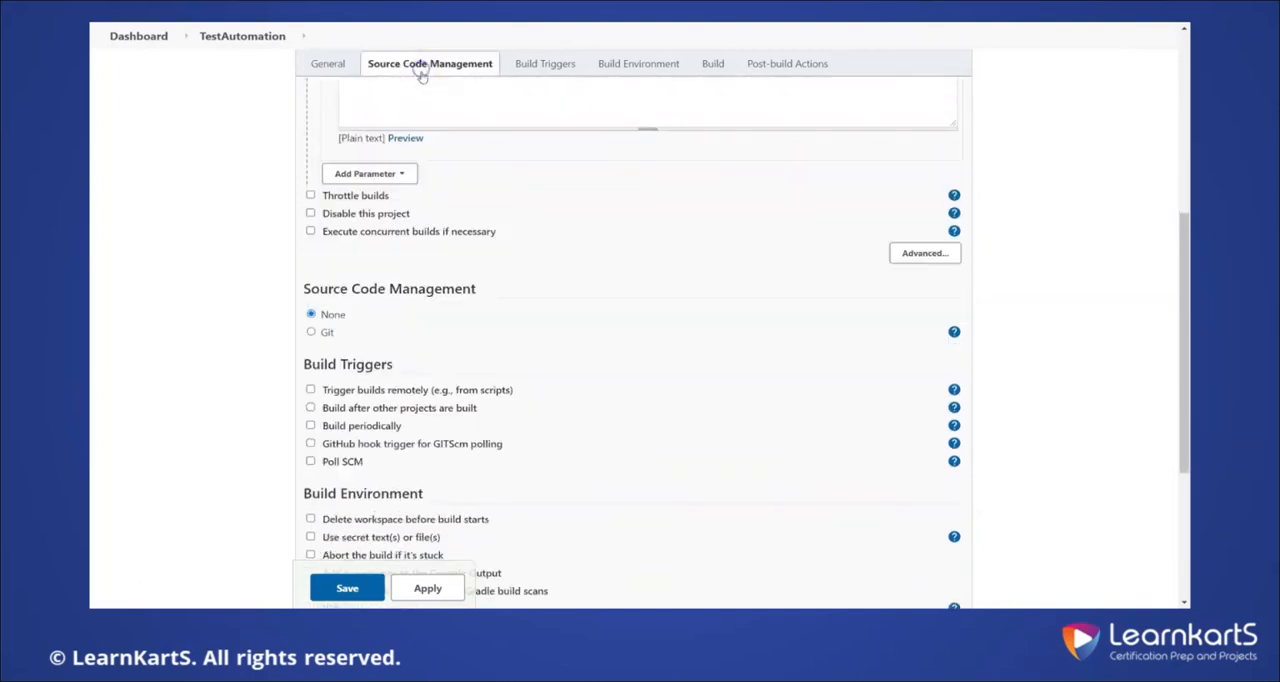
click(311, 115)
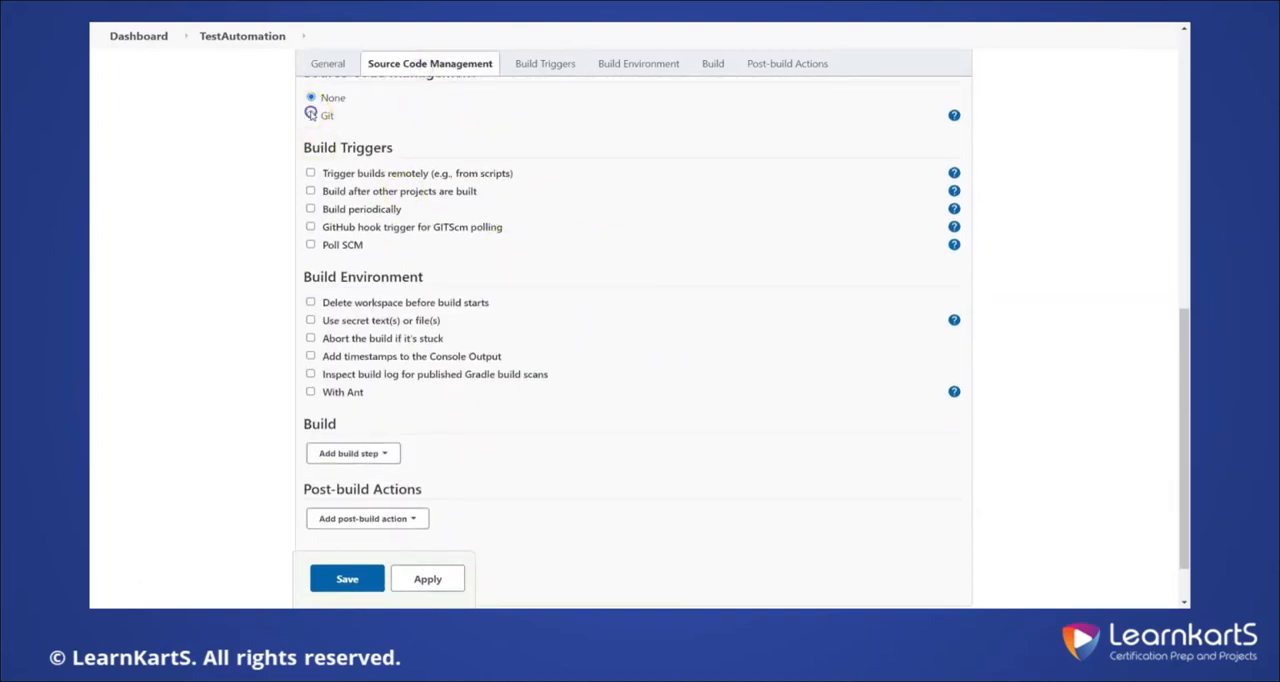
click(483, 190)
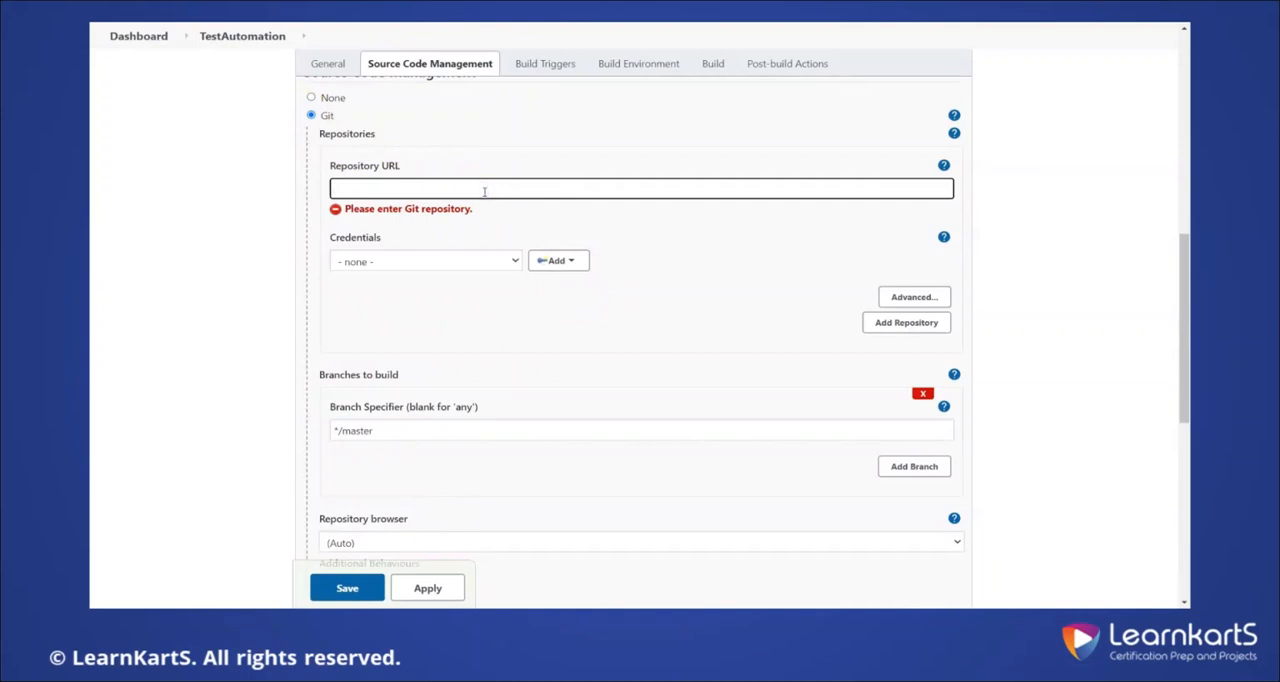
key(ctrl+v)
key(Tab)
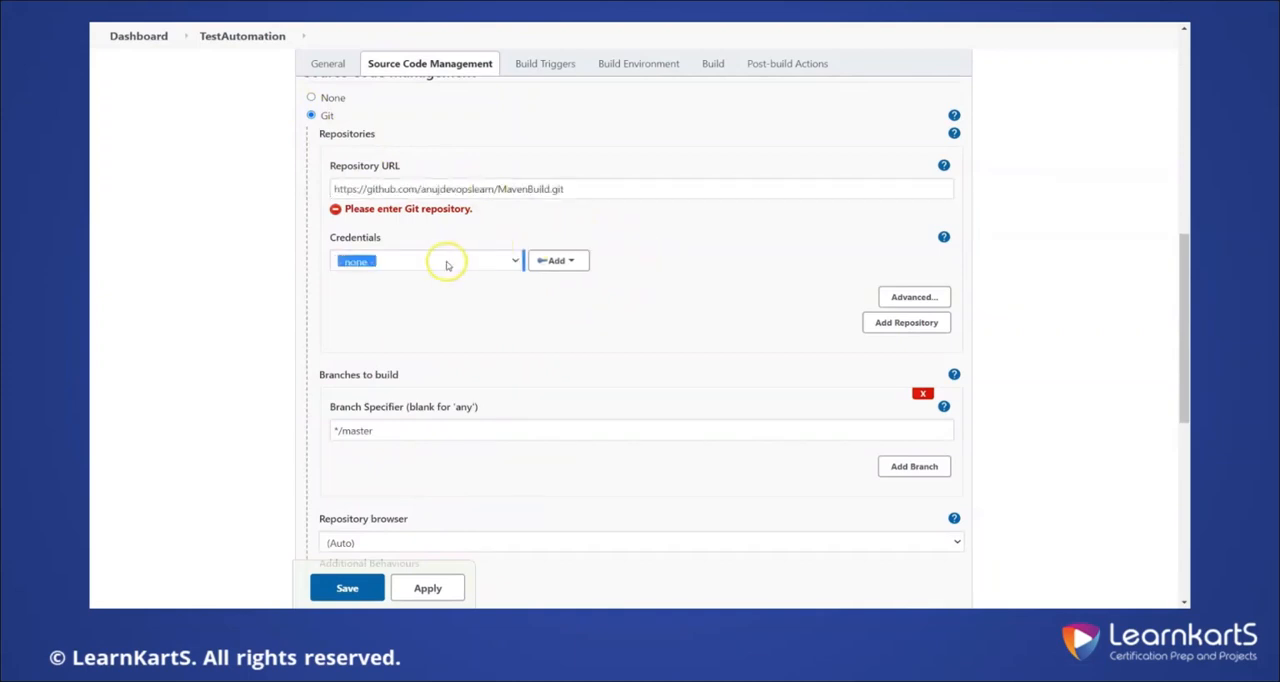
Assign the saved GitHubCreds credentials to the Git repository
click(450, 295)
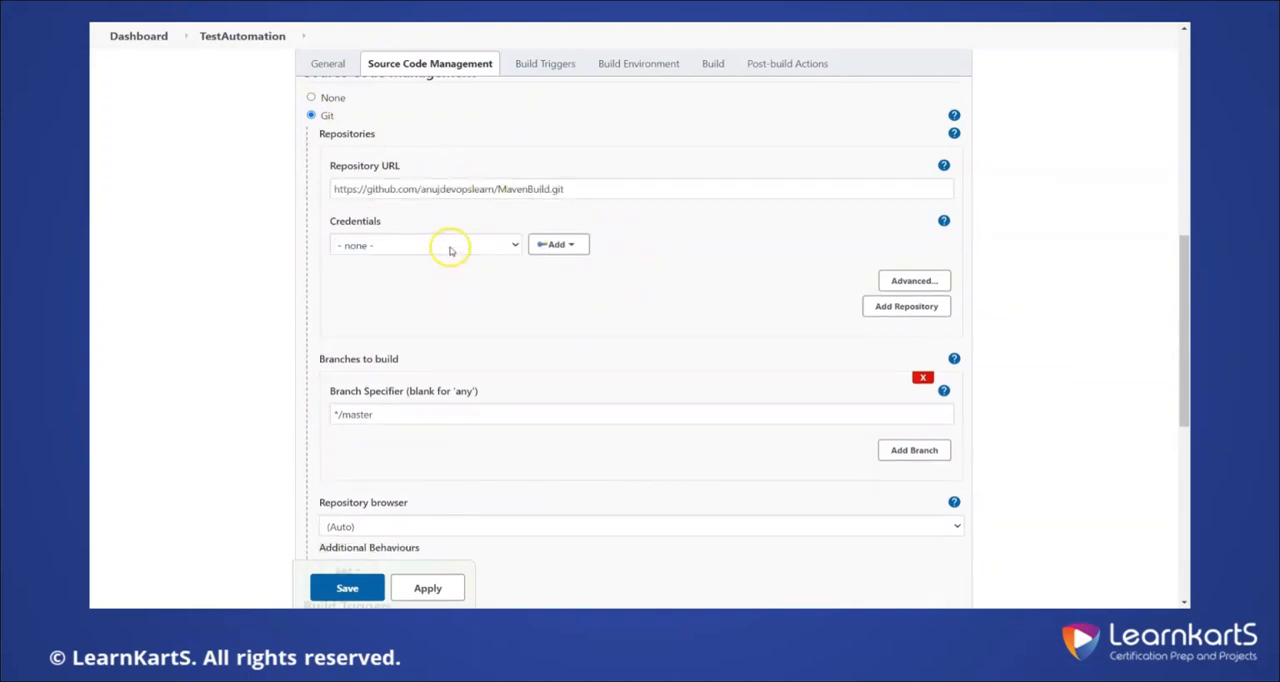
click(450, 251)
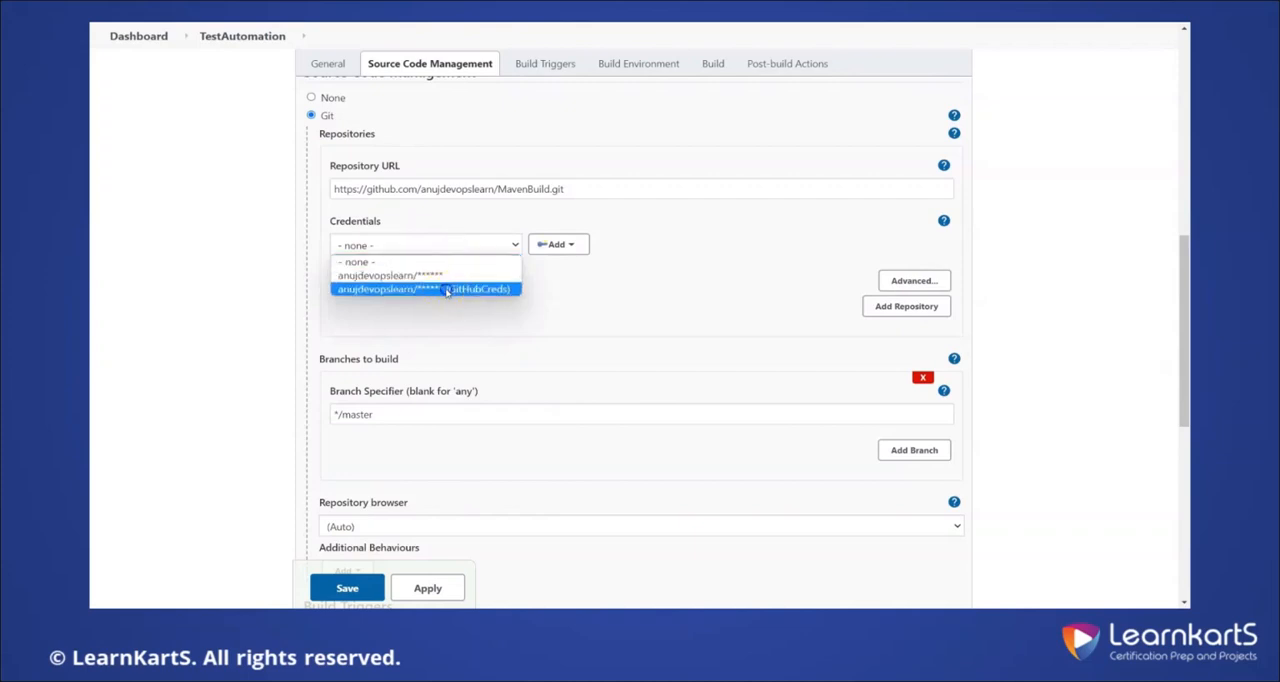
click(446, 289)
click(655, 299)
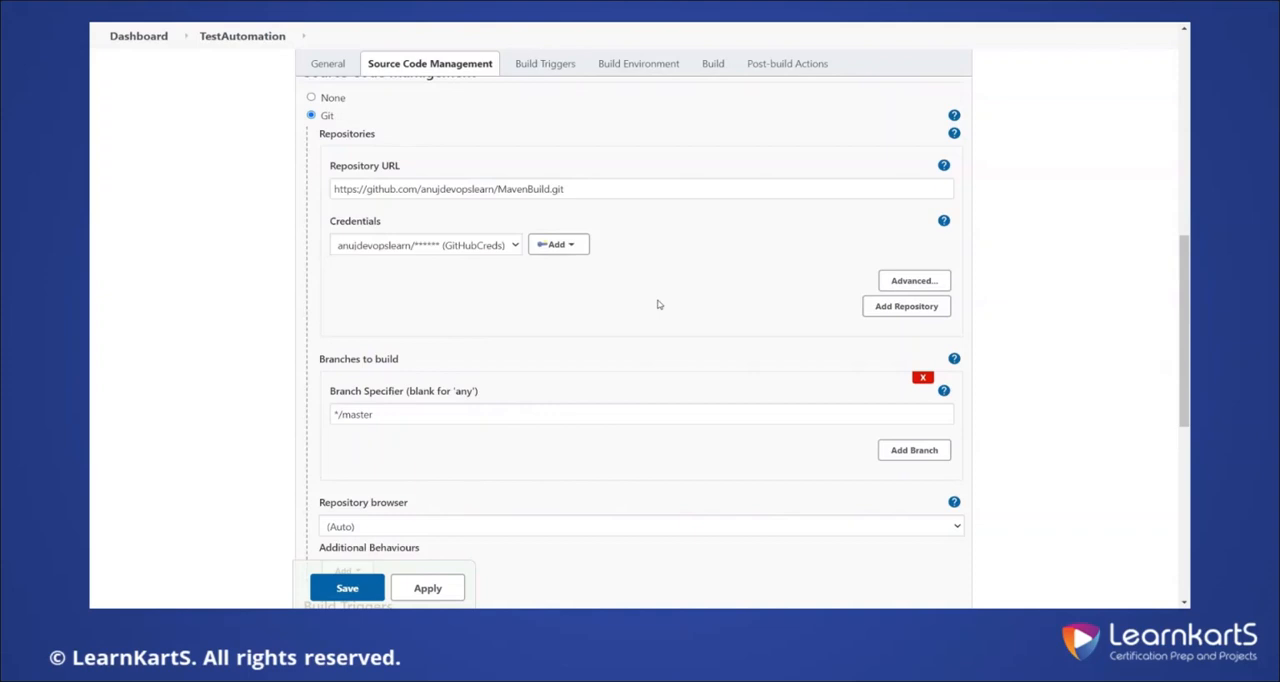
click(662, 306)
Add an Execute shell build step to the project
scroll(662, 306, down, 3)
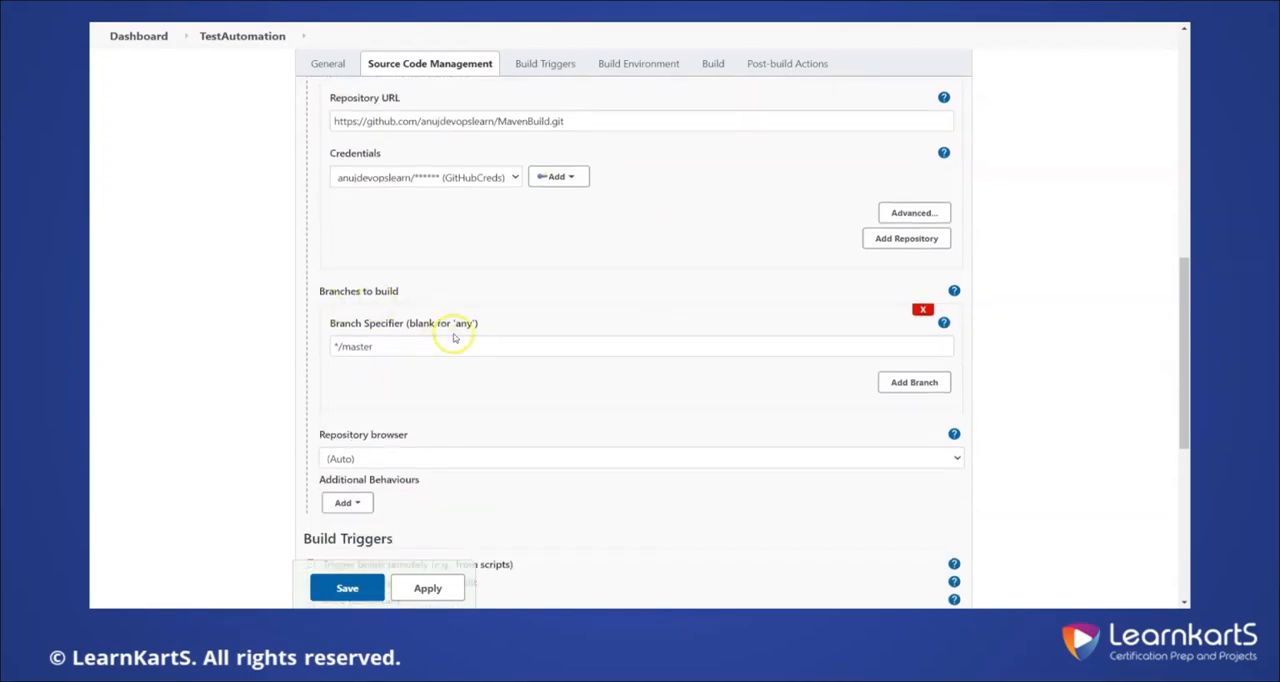
scroll(507, 320, down, 5)
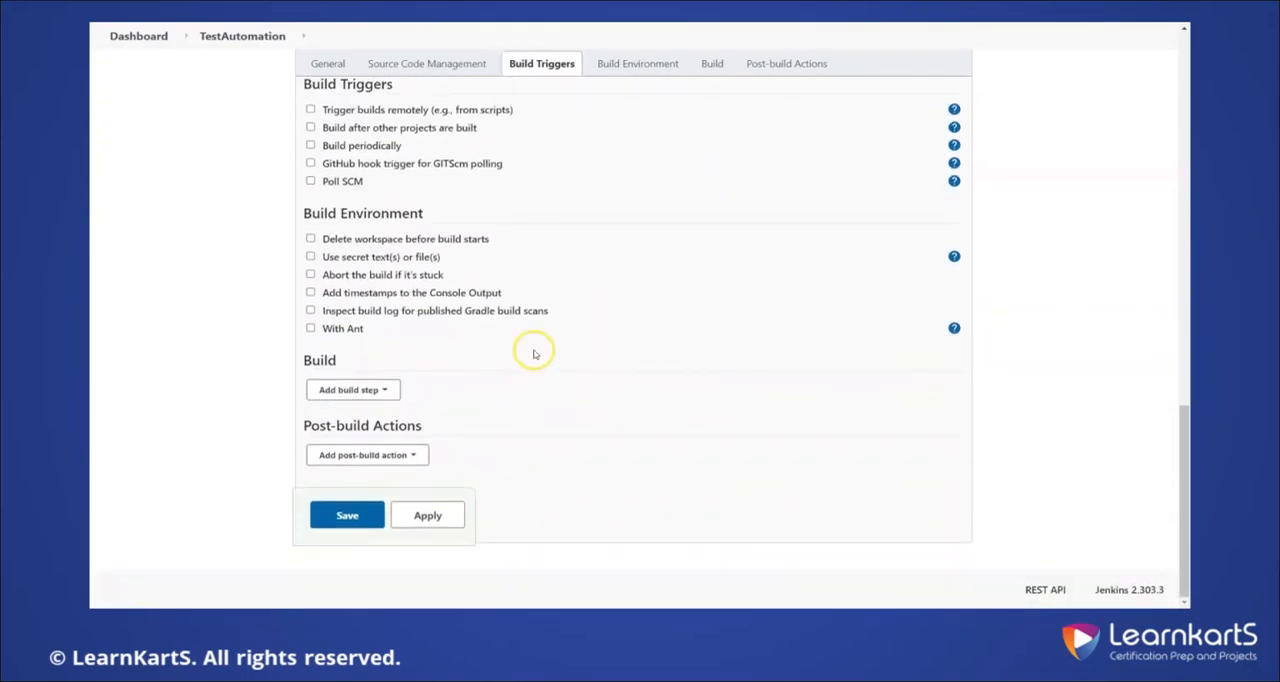
click(362, 393)
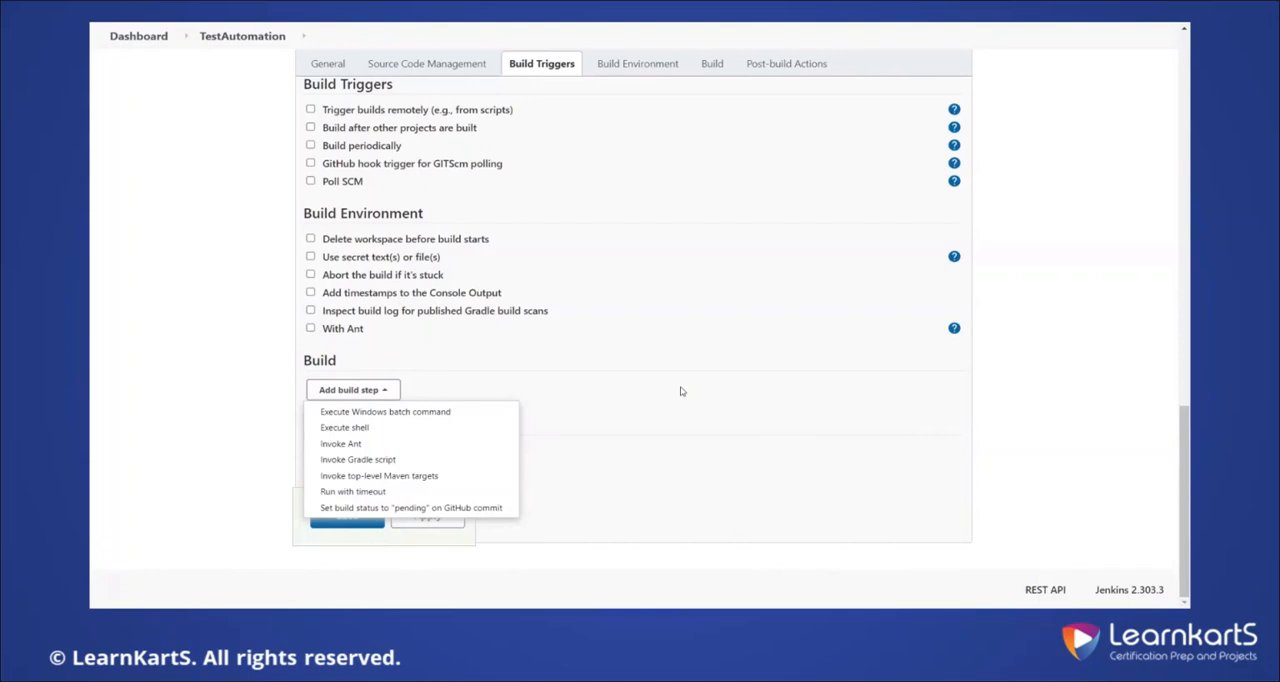
click(403, 426)
scroll(740, 414, down, 1)
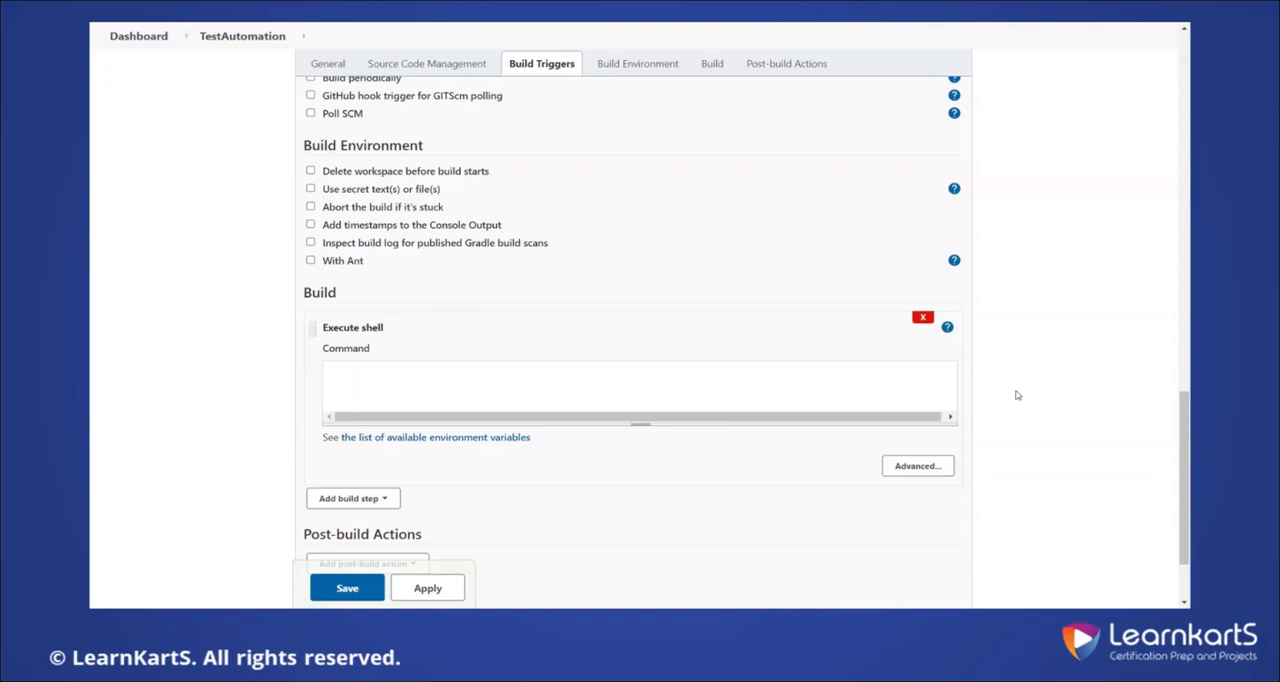
Begin the Execute shell command with the condition if "$ExecuteTests", reusing the Boolean parameter's name
click(726, 390)
text(if )
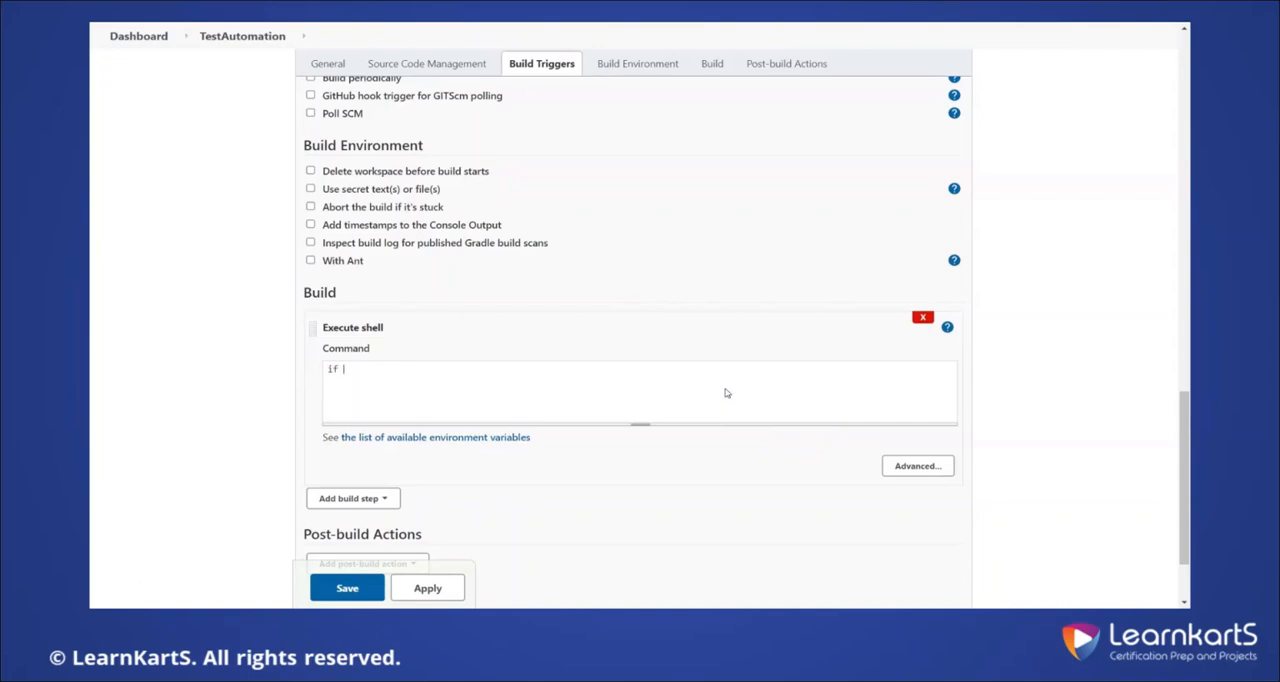
text("$)
scroll(711, 362, up, 10)
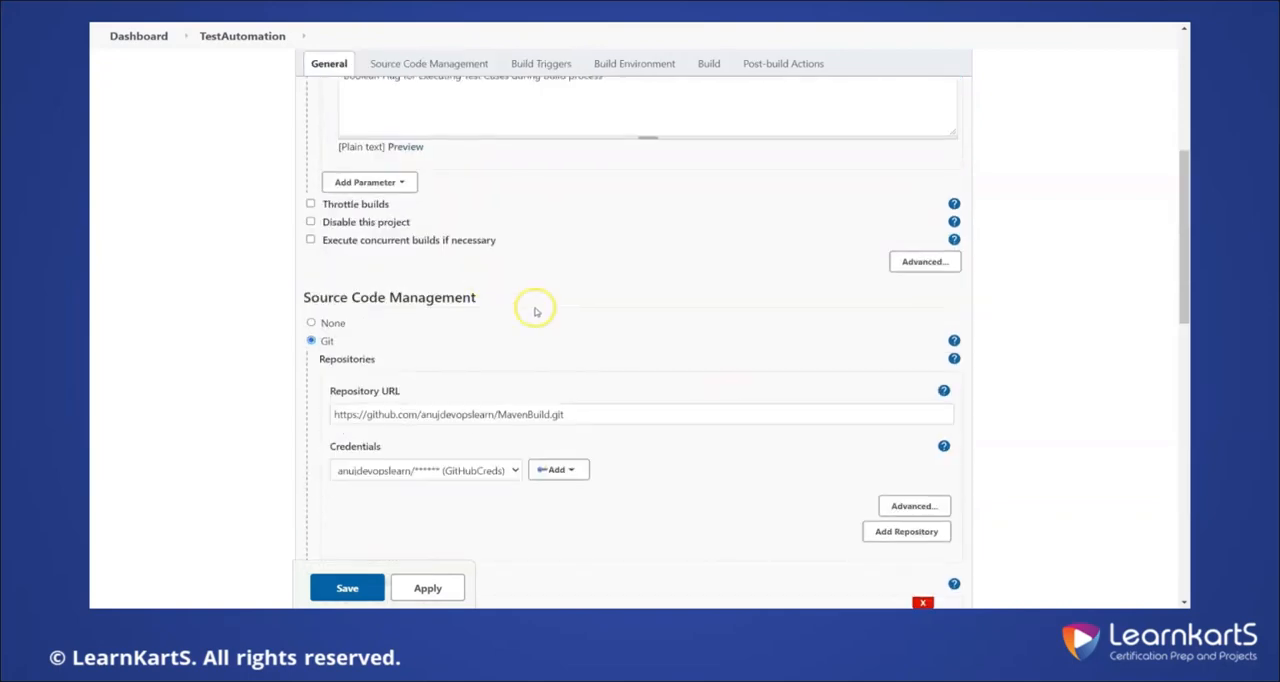
double_click(355, 335)
key(ctrl+c)
scroll(728, 380, down, 7)
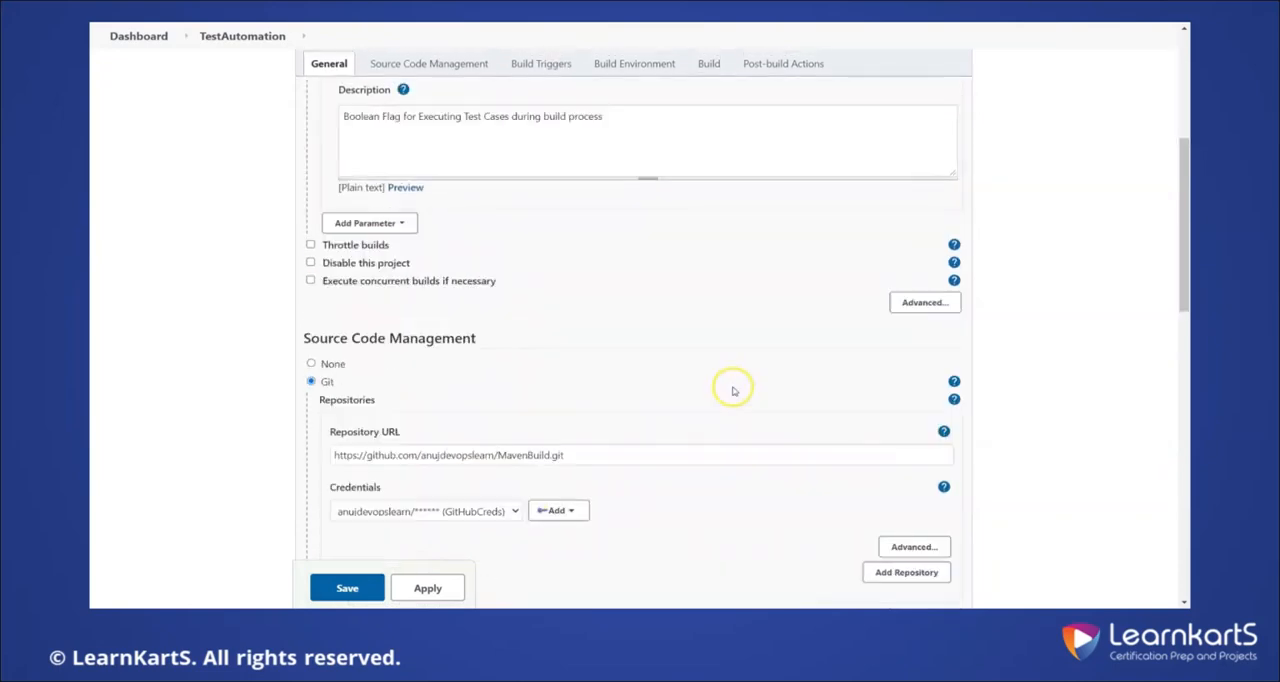
scroll(706, 400, down, 3)
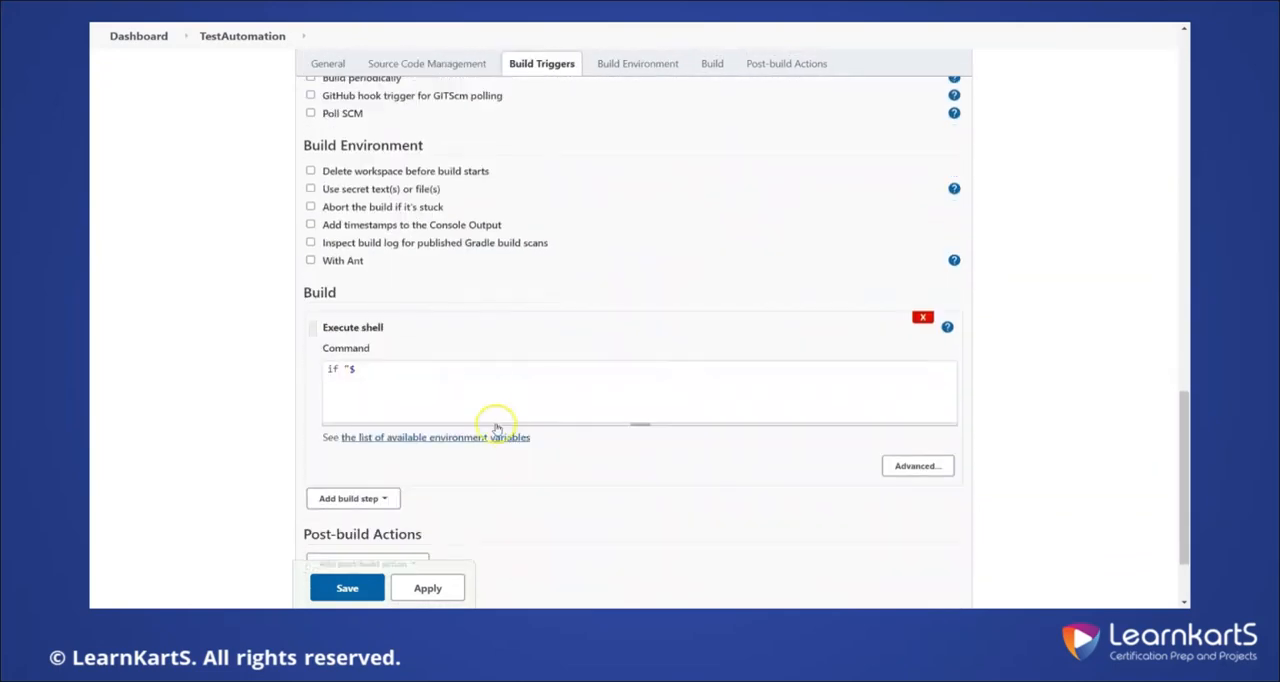
key(ctrl+v)
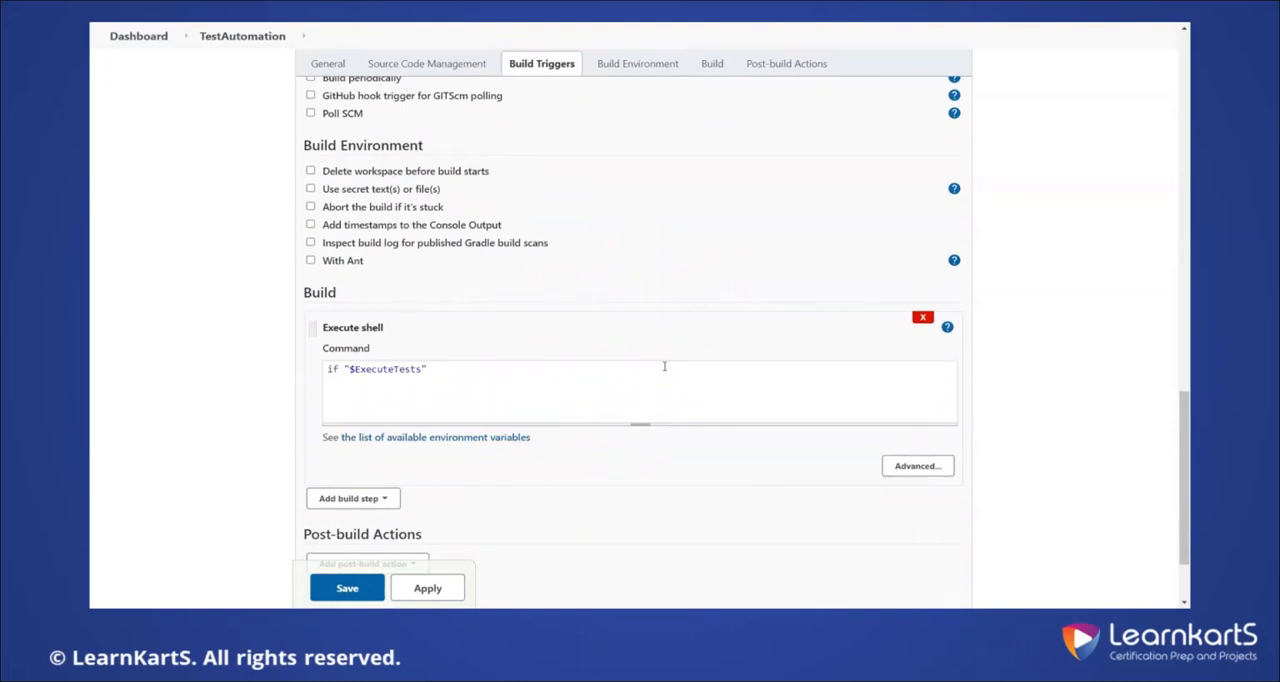
Complete the conditional's skeleton with then, else and fi lines, leaving an empty line in each branch
key(Return)
text(then)
key(Return)
key(Return)
text(else)
key(Return)
text(fc)
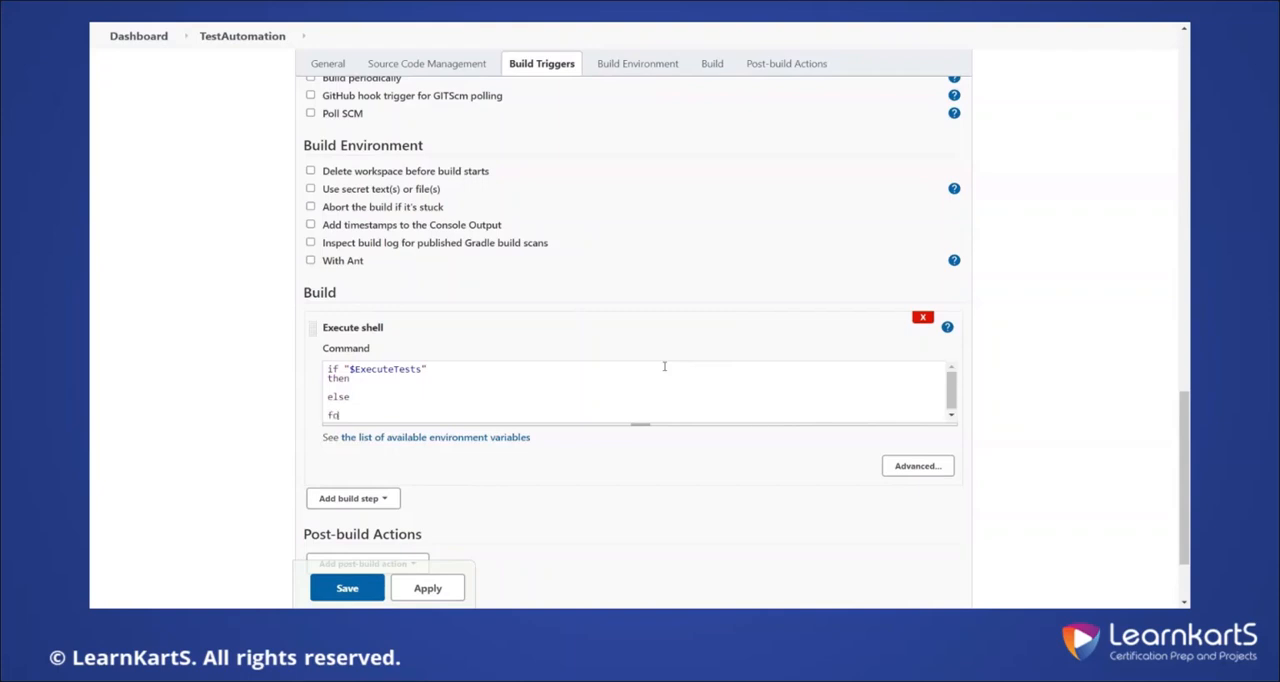
key(BackSpace)
text(i)
text(echo ")
text(Executing )
text(Test Case)
text(s )
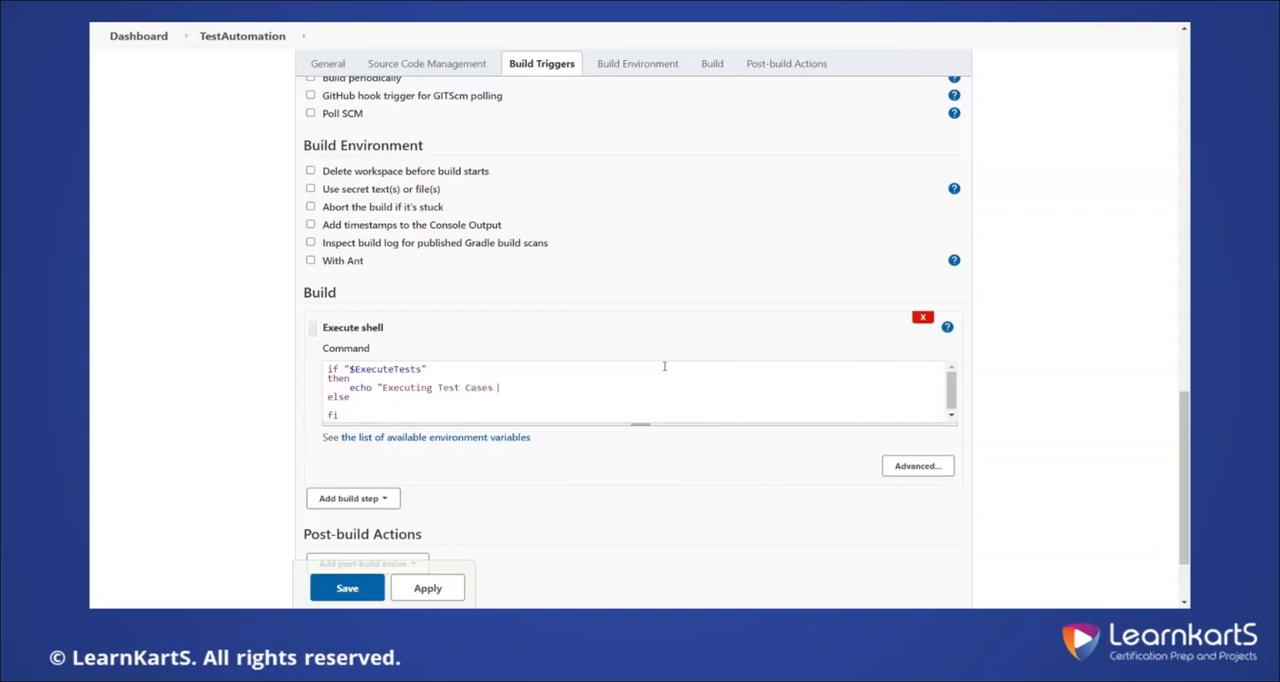
text(Build")
Add the Maven command mvn clean test below the echo line in the then branch
key(Return)
text(mvn clean i)
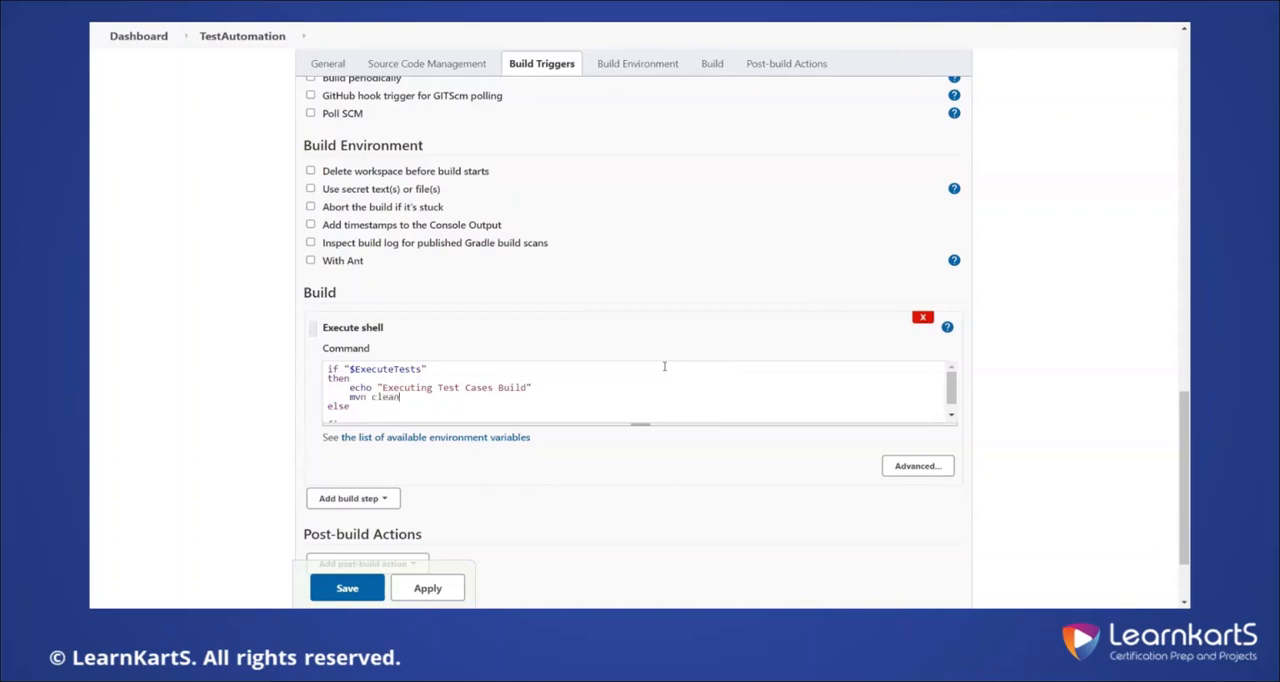
key(BackSpace)
text(re)
key(BackSpace)
key(BackSpace)
text(test)
Add mvn clean install to the else branch and change the then branch's Maven command to mvn clean install
scroll(594, 391, down, 1)
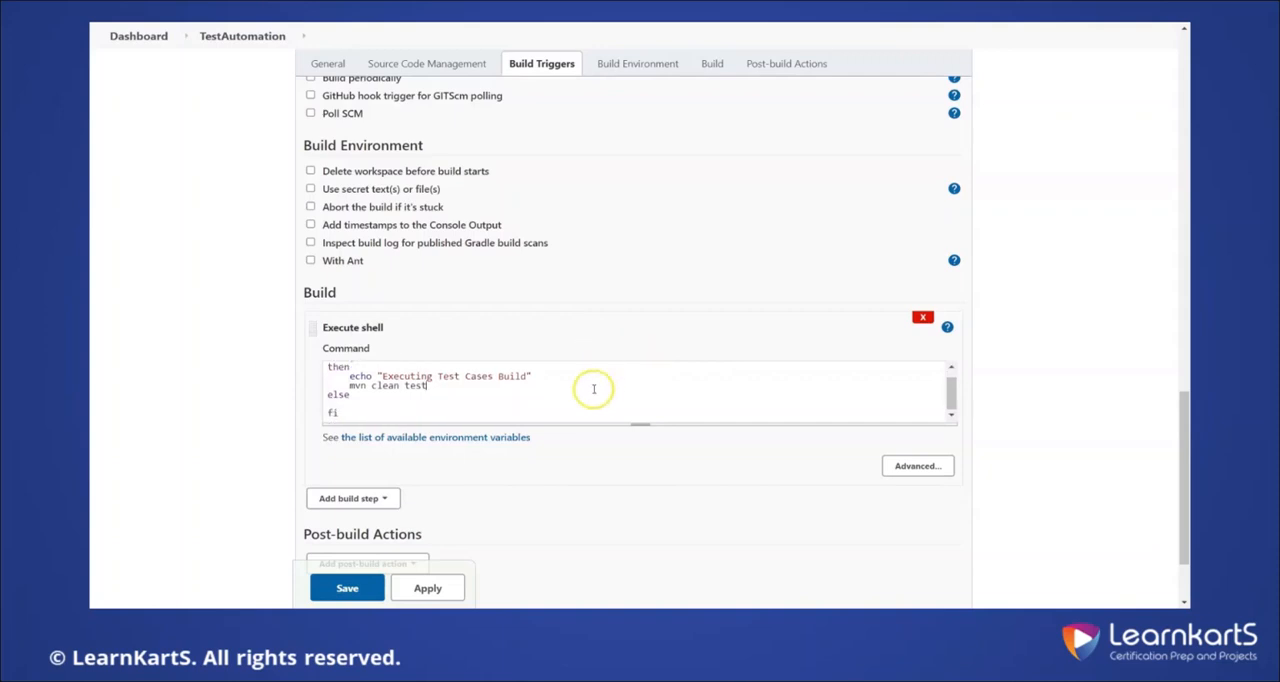
click(382, 403)
text(mvn clean install)
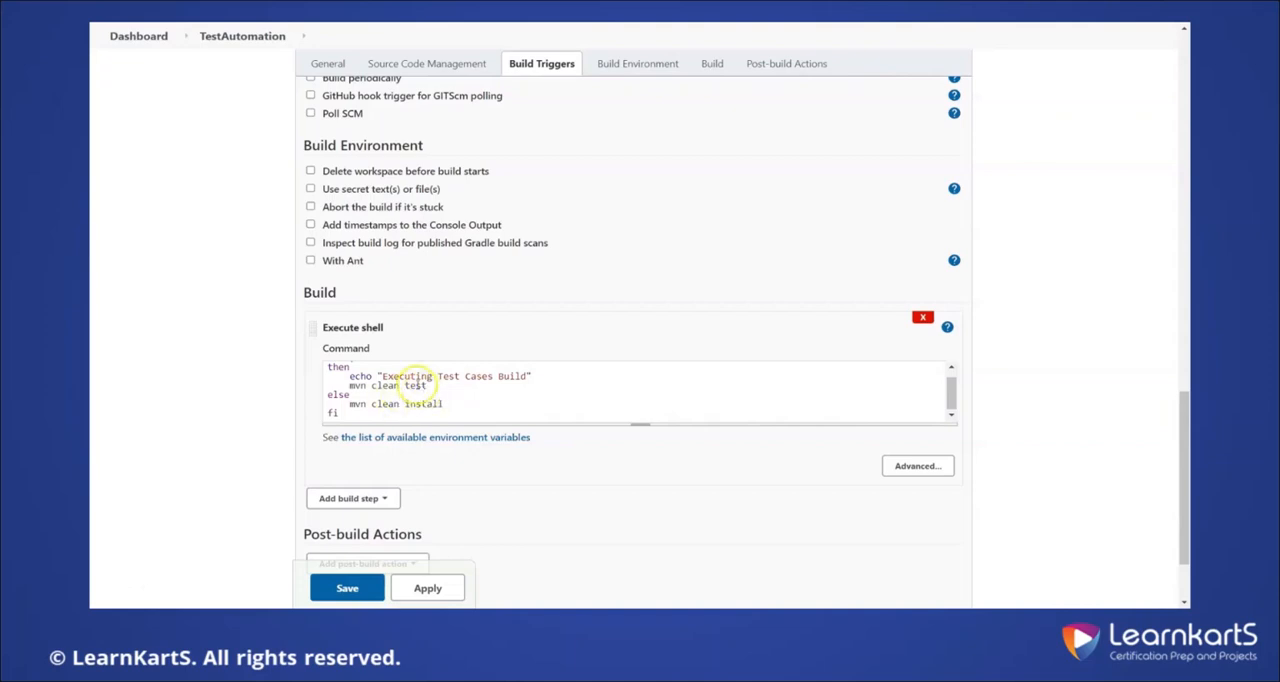
double_click(415, 385)
text(install)
Copy the echo line into the else branch and change its message to "Not Executing Test Cases Build"
drag(350, 377, 552, 370)
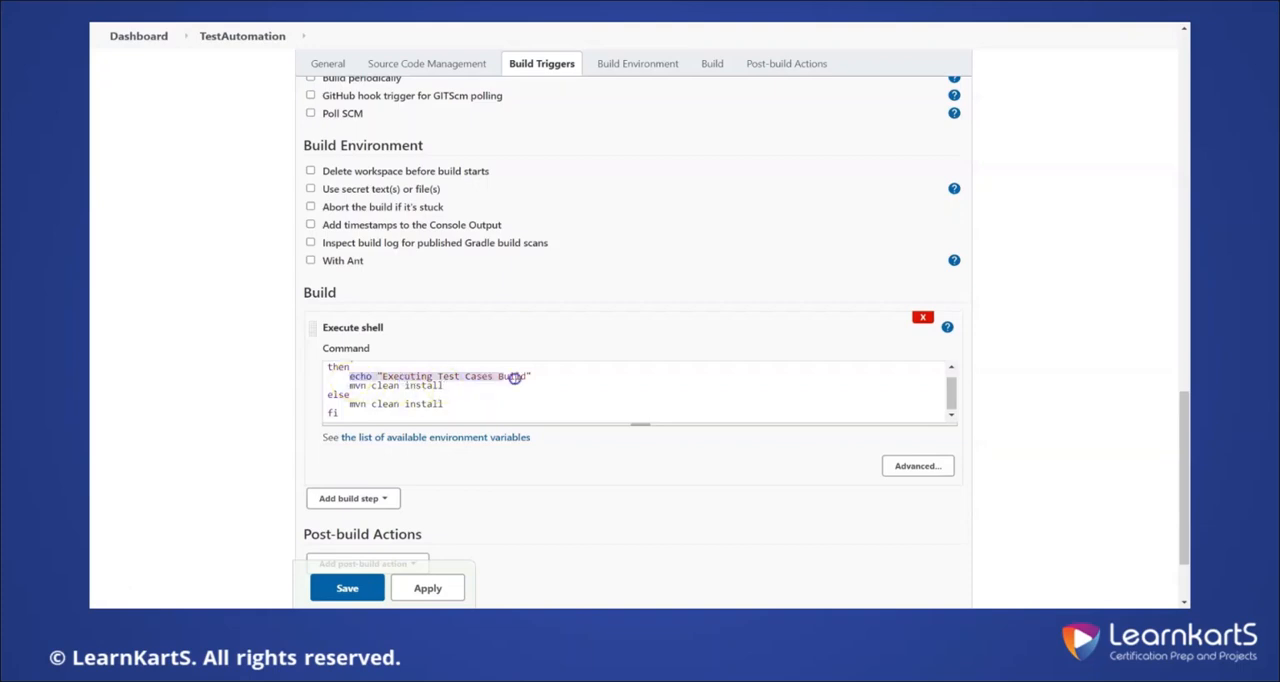
click(474, 392)
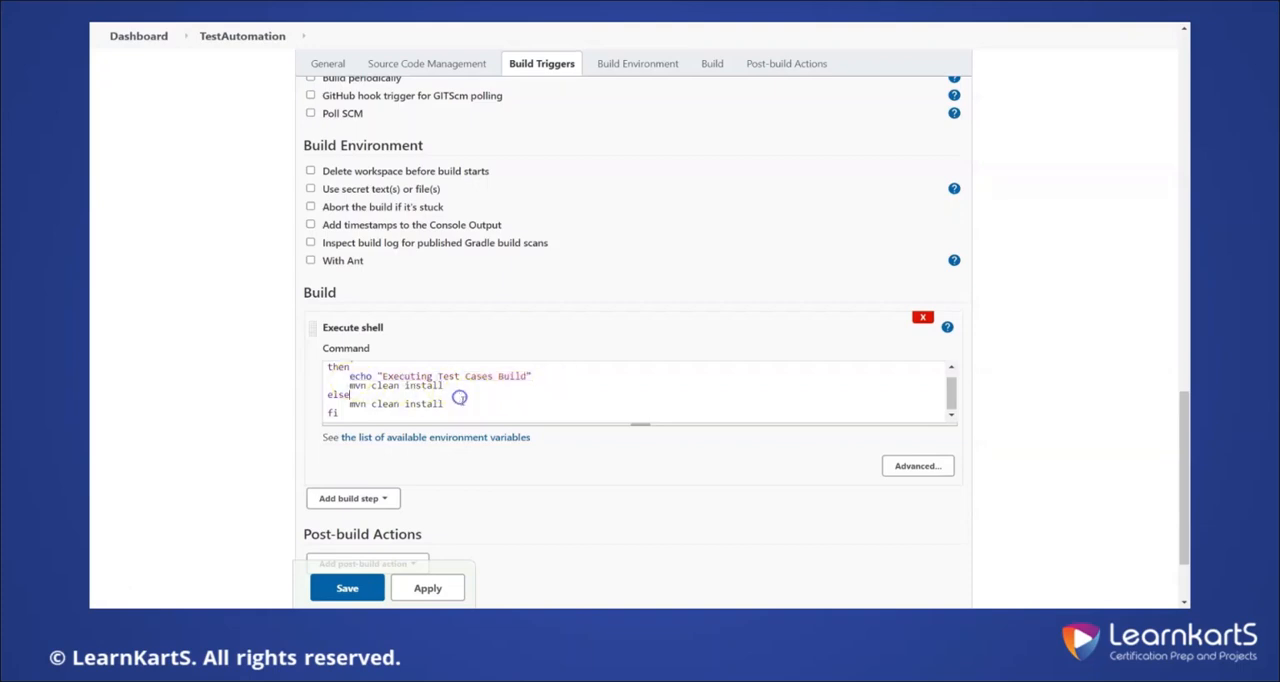
key(Return)
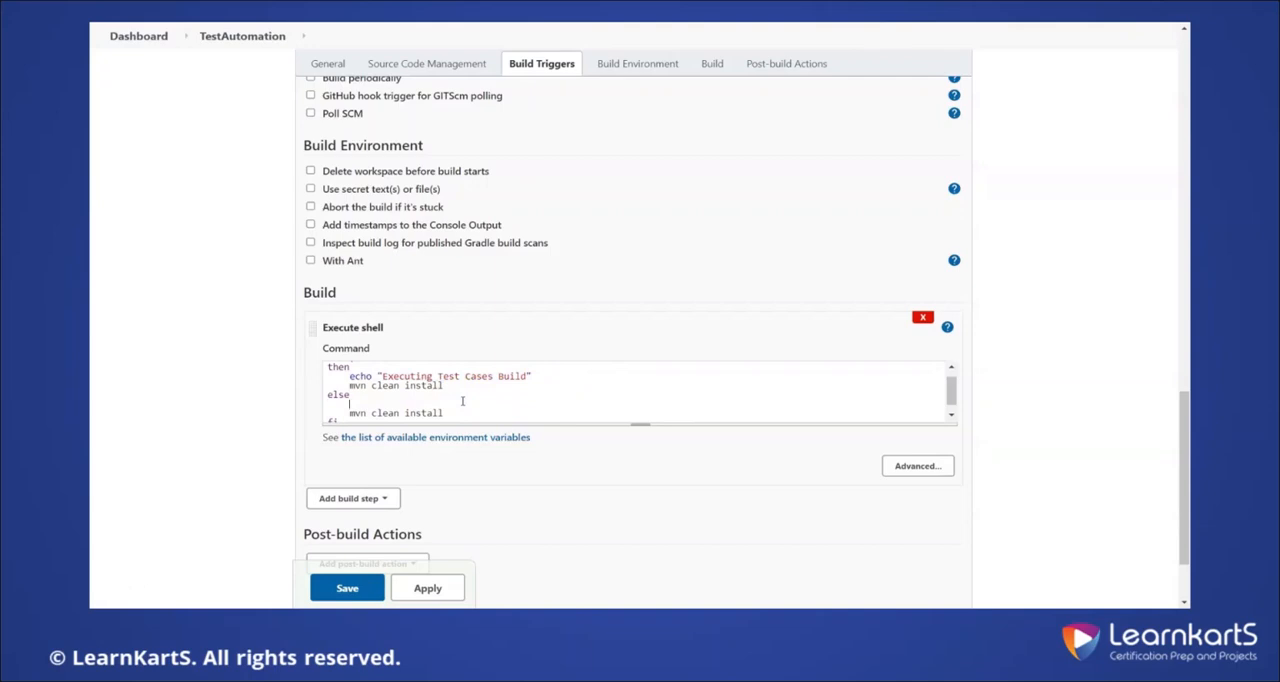
text(echo "Executing Test Cases Build")
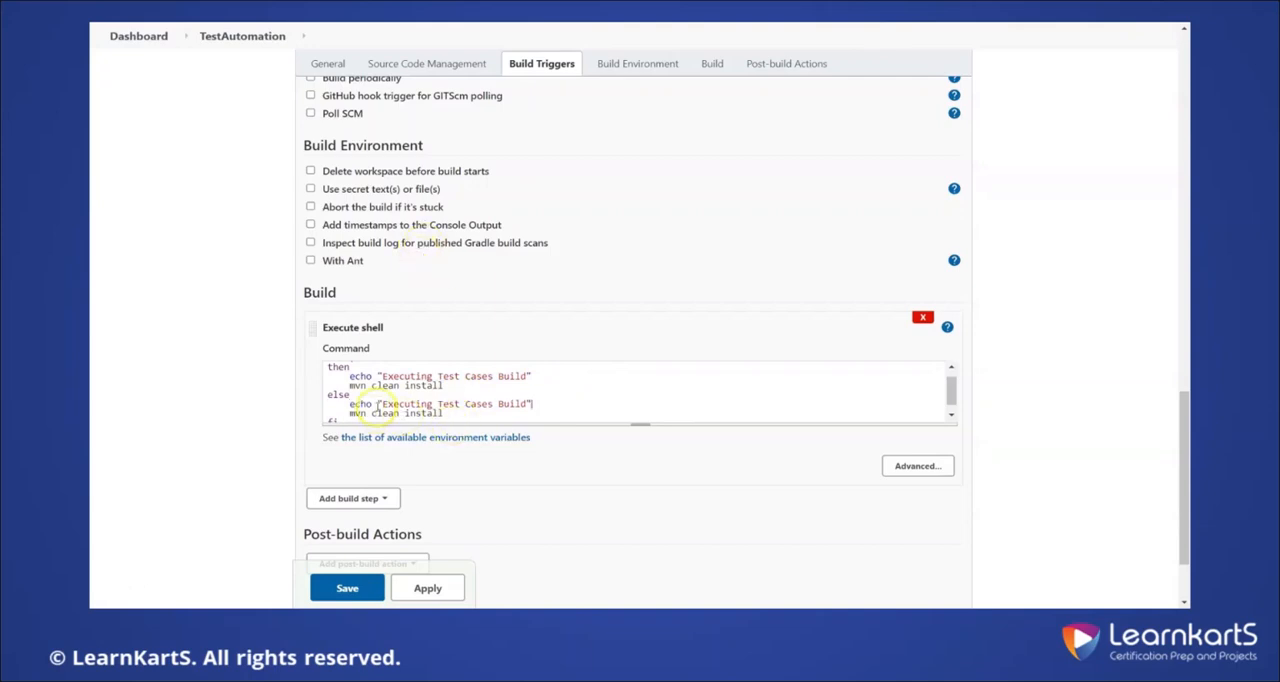
click(381, 403)
text(Not)
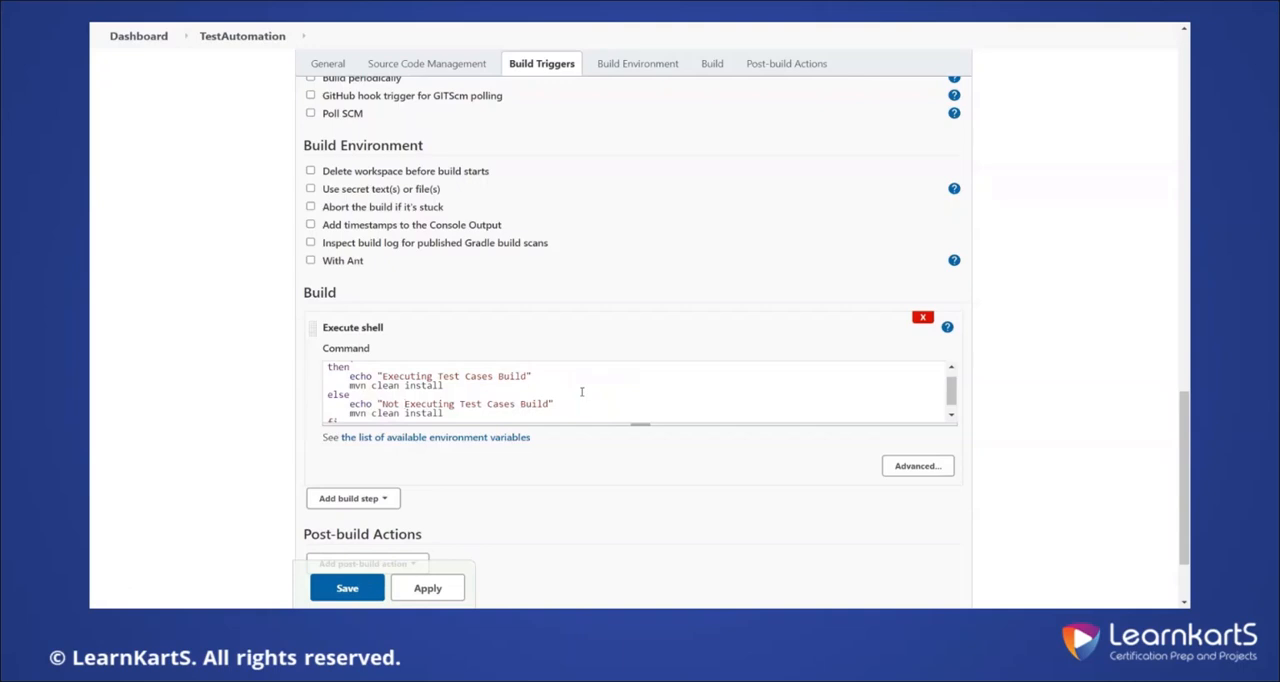
Enlarge the command box and append -Dmaven.test.skip=true to mvn clean install in the else branch
drag(637, 425, 635, 427)
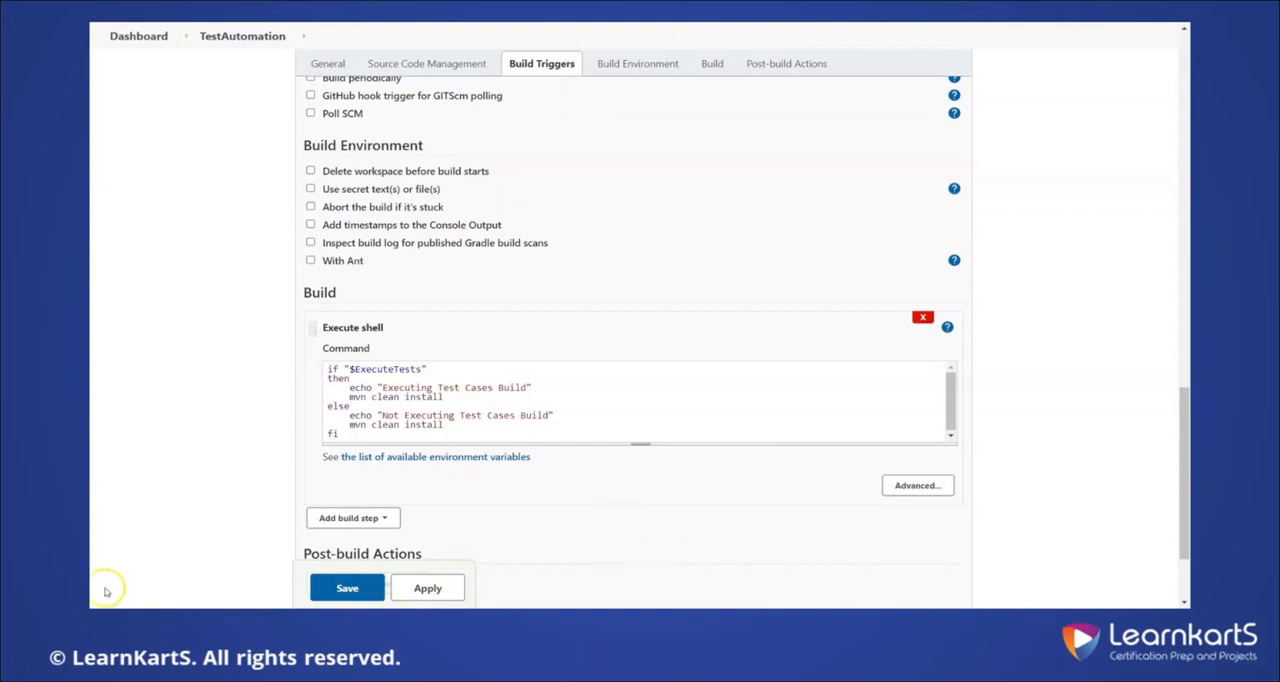
double_click(428, 428)
click(488, 426)
text(-Dmaven.test.s)
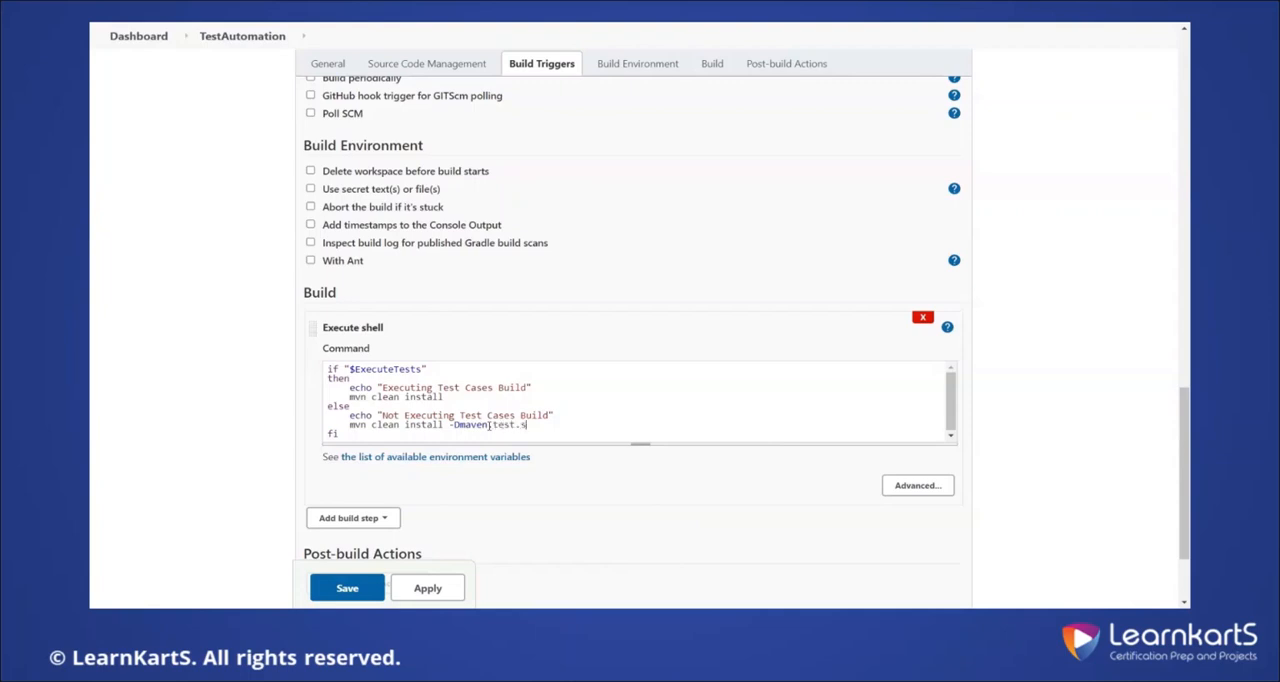
text(kip=true)
Save the job configuration and start a parameterized build with ExecuteTests enabled
drag(453, 397, 312, 378)
drag(411, 437, 297, 408)
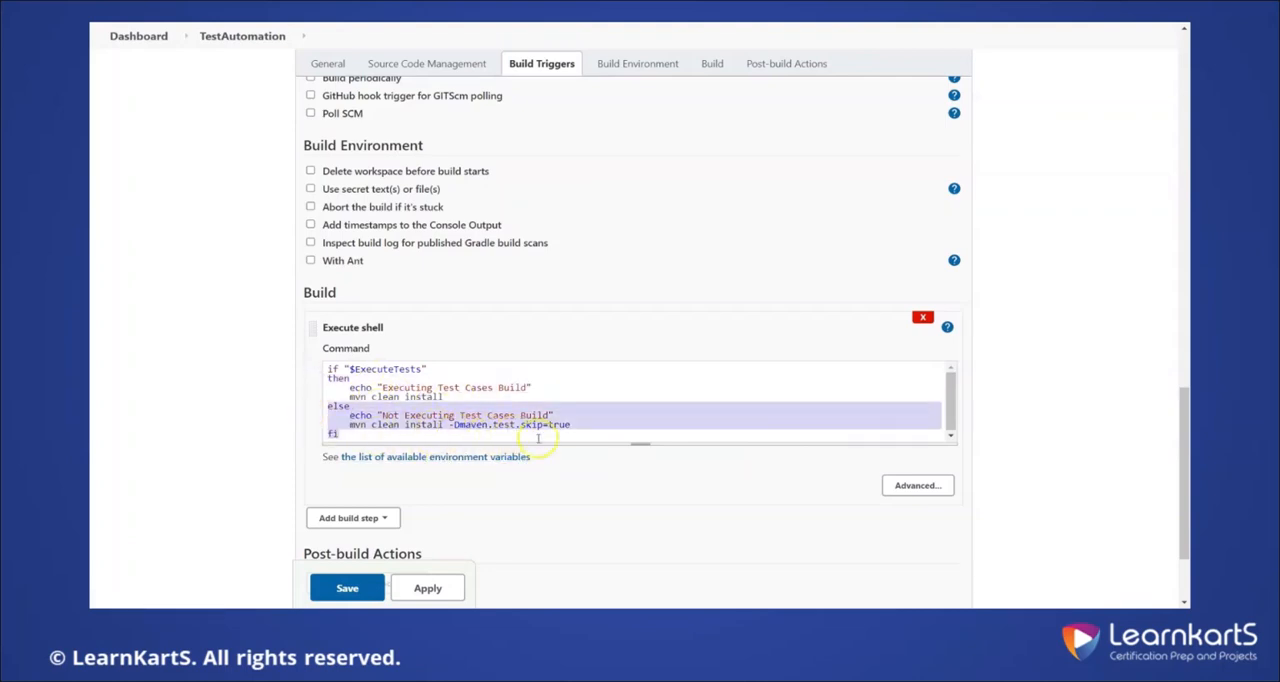
click(347, 590)
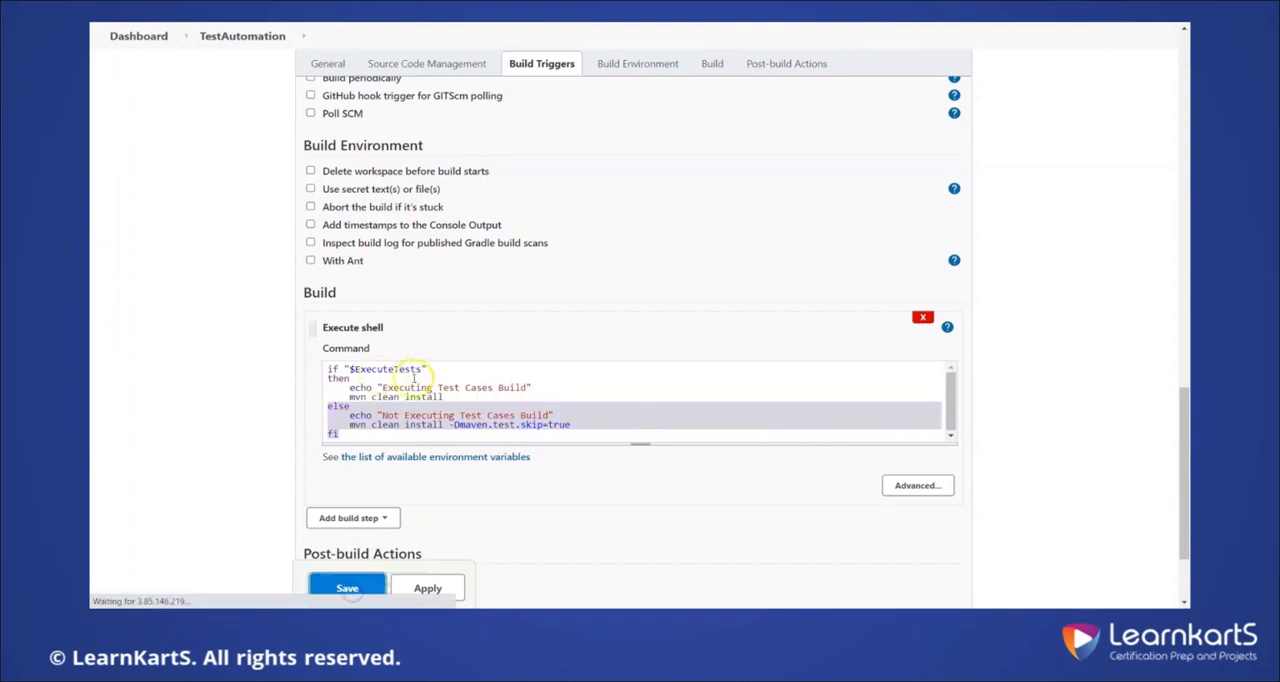
click(206, 230)
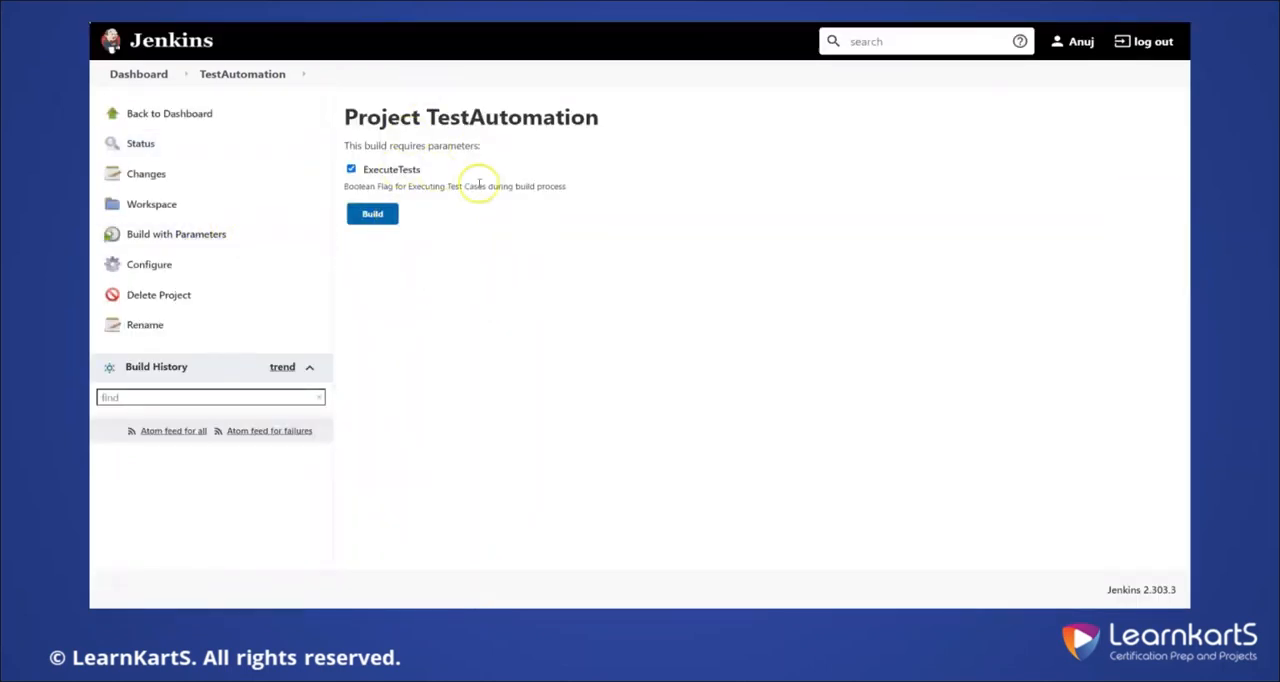
click(375, 216)
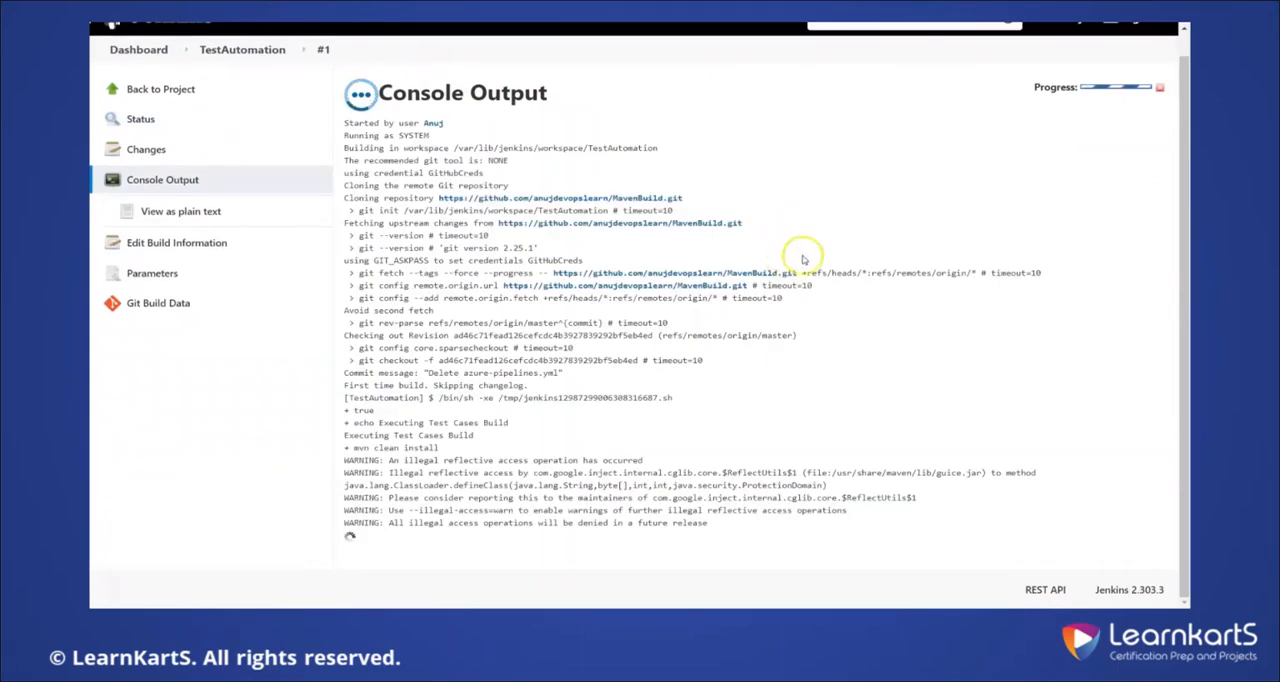
Examine the first build's console output for the executed script branch, Maven command, test run and build result
scroll(445, 330, up, 1)
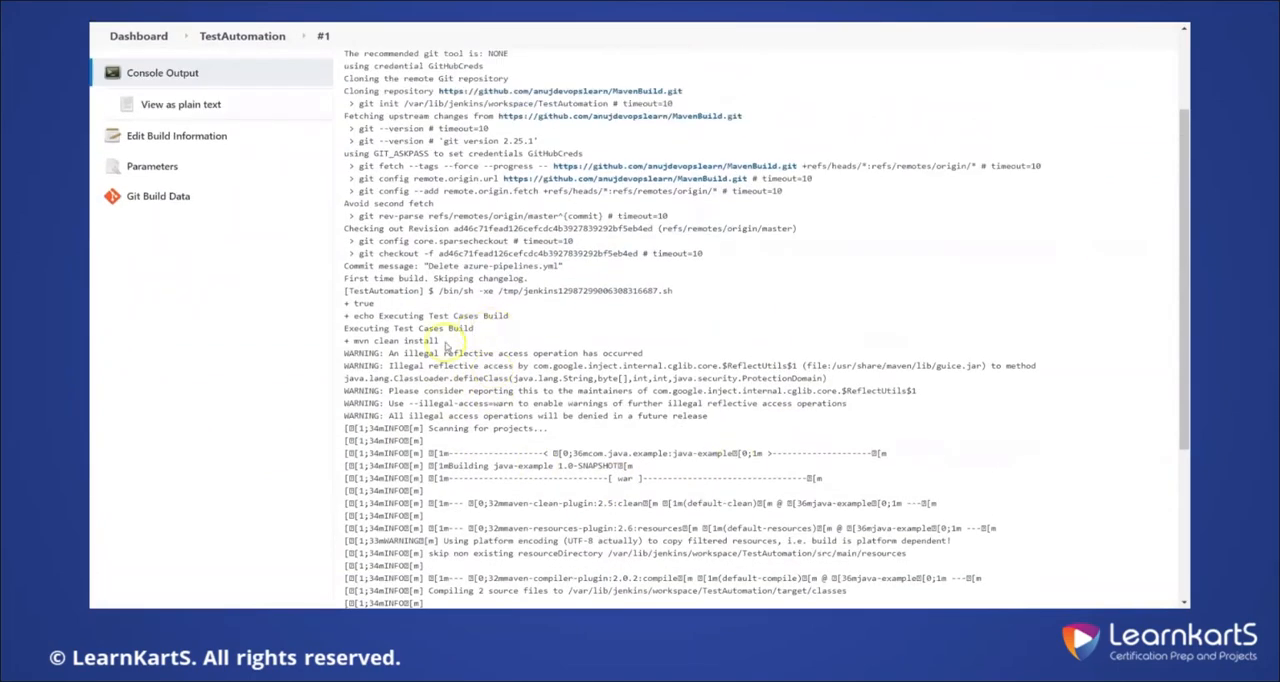
drag(354, 342, 486, 342)
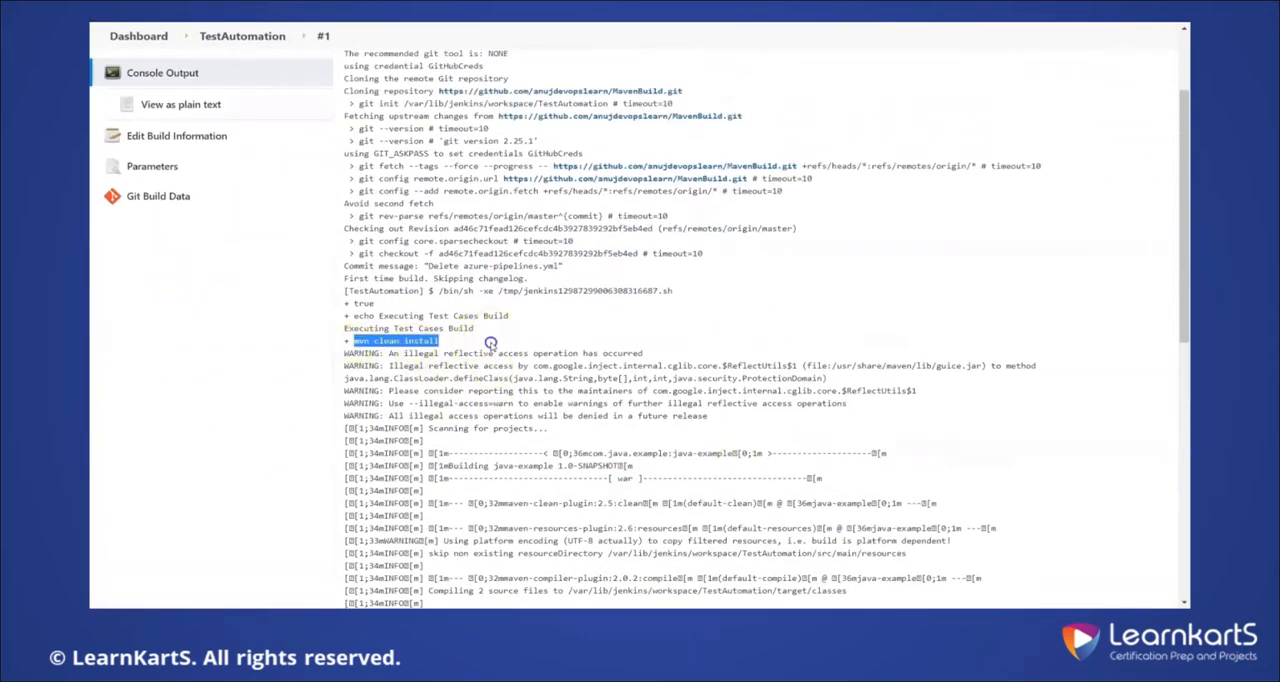
drag(344, 328, 474, 328)
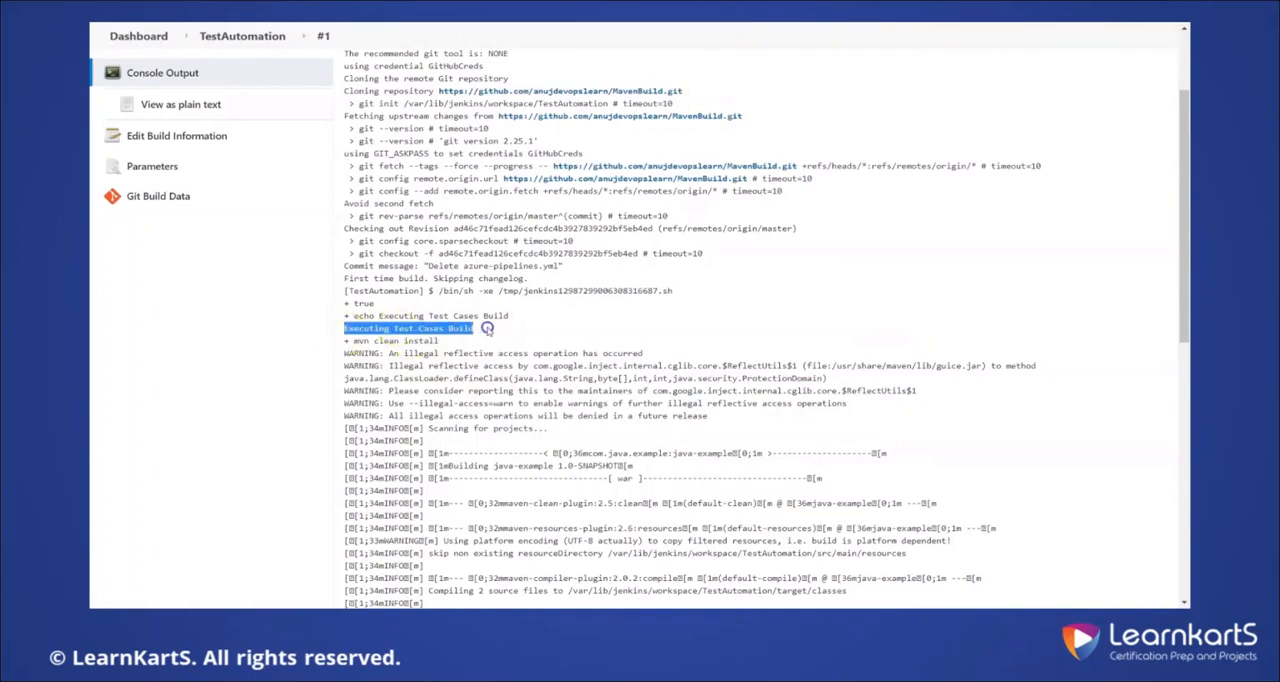
drag(346, 303, 486, 335)
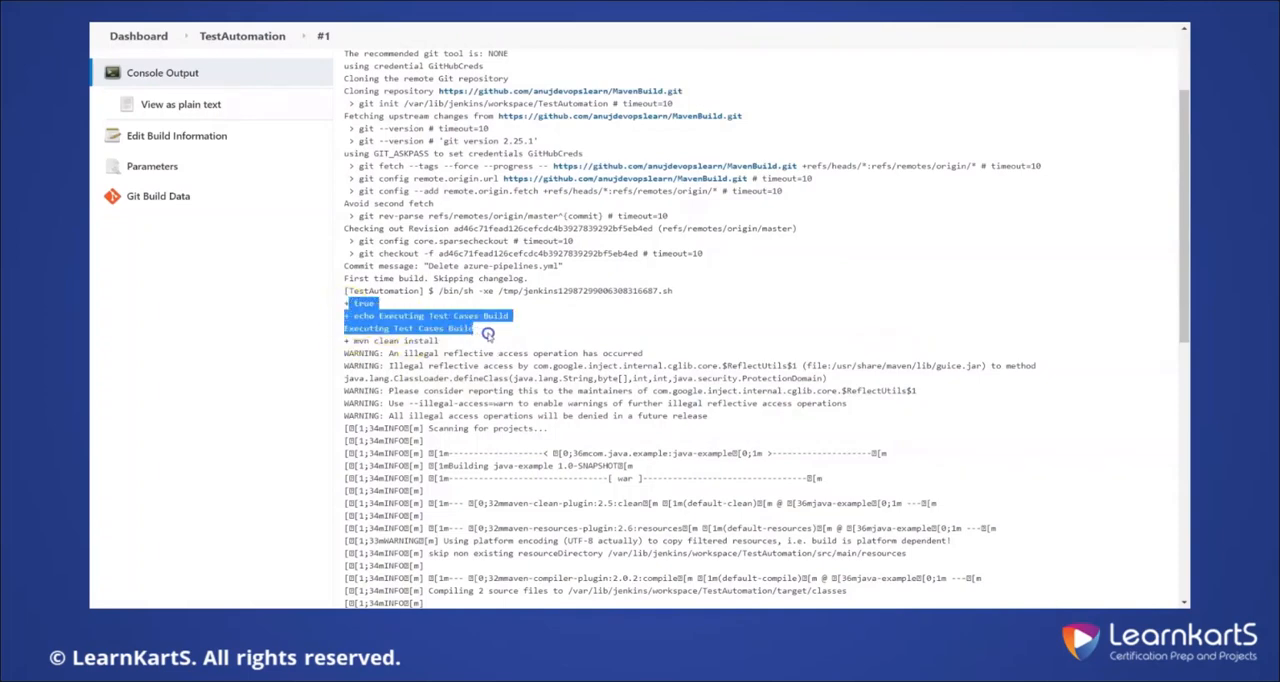
click(415, 330)
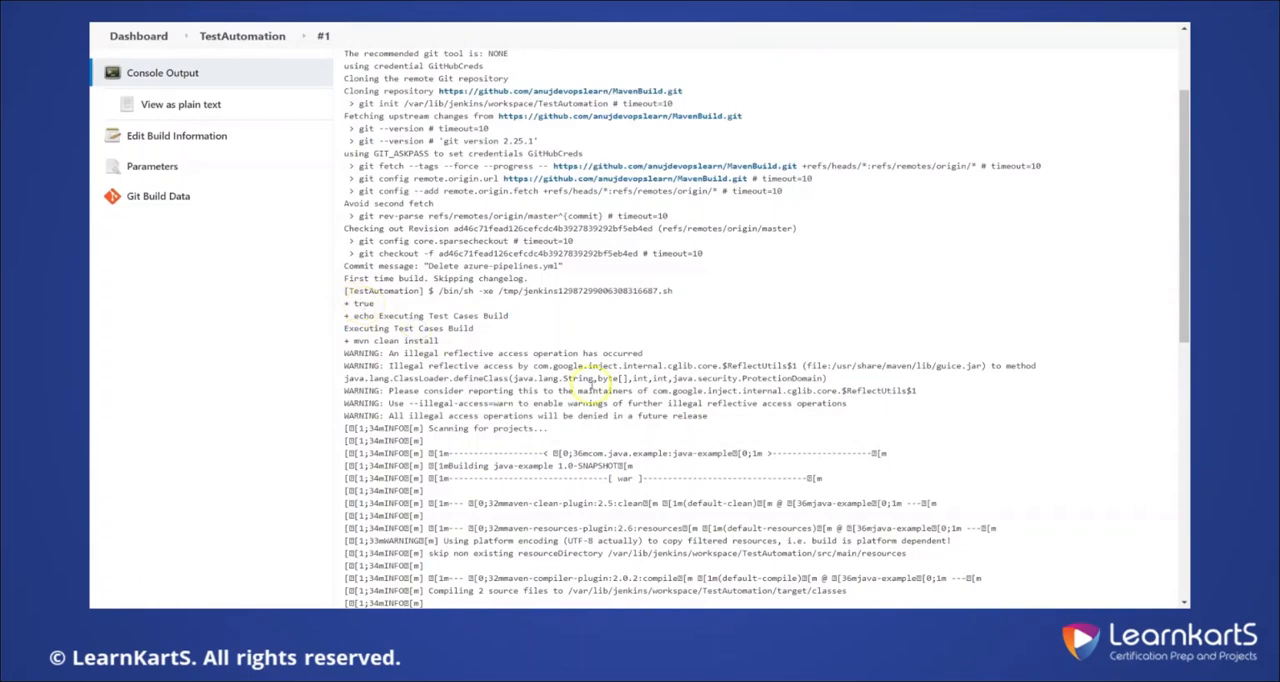
scroll(700, 400, down, 3)
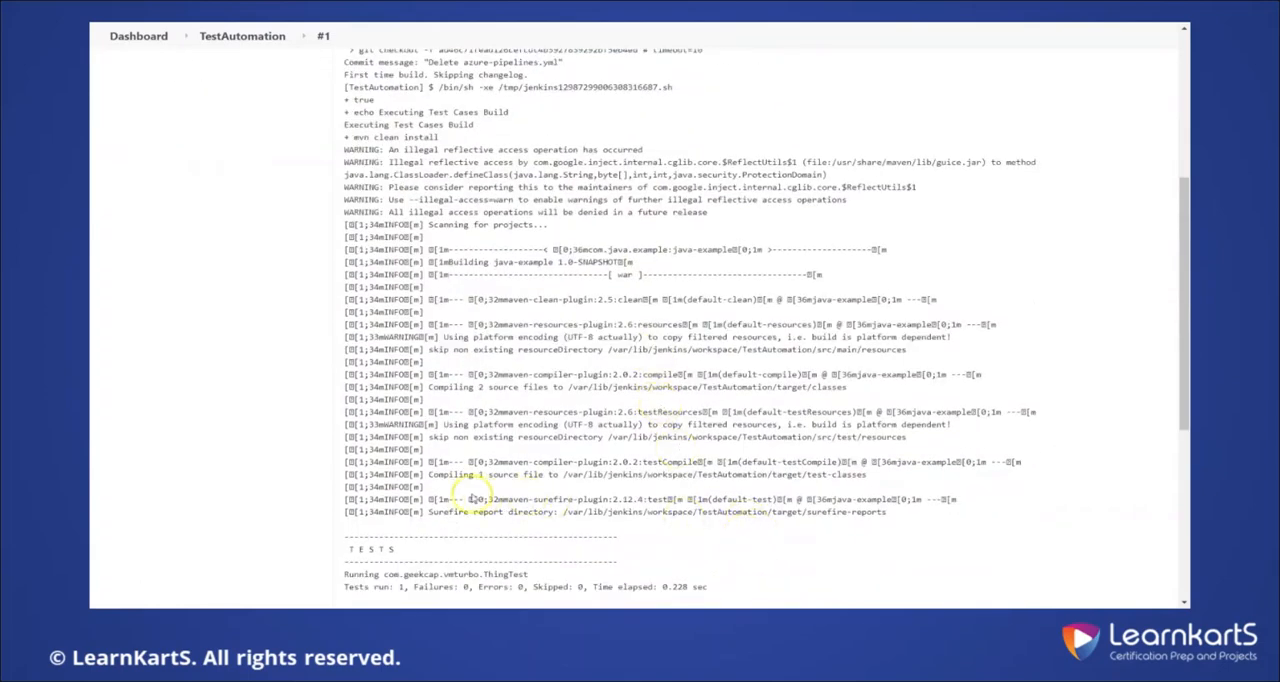
drag(428, 499, 709, 502)
scroll(712, 470, down, 5)
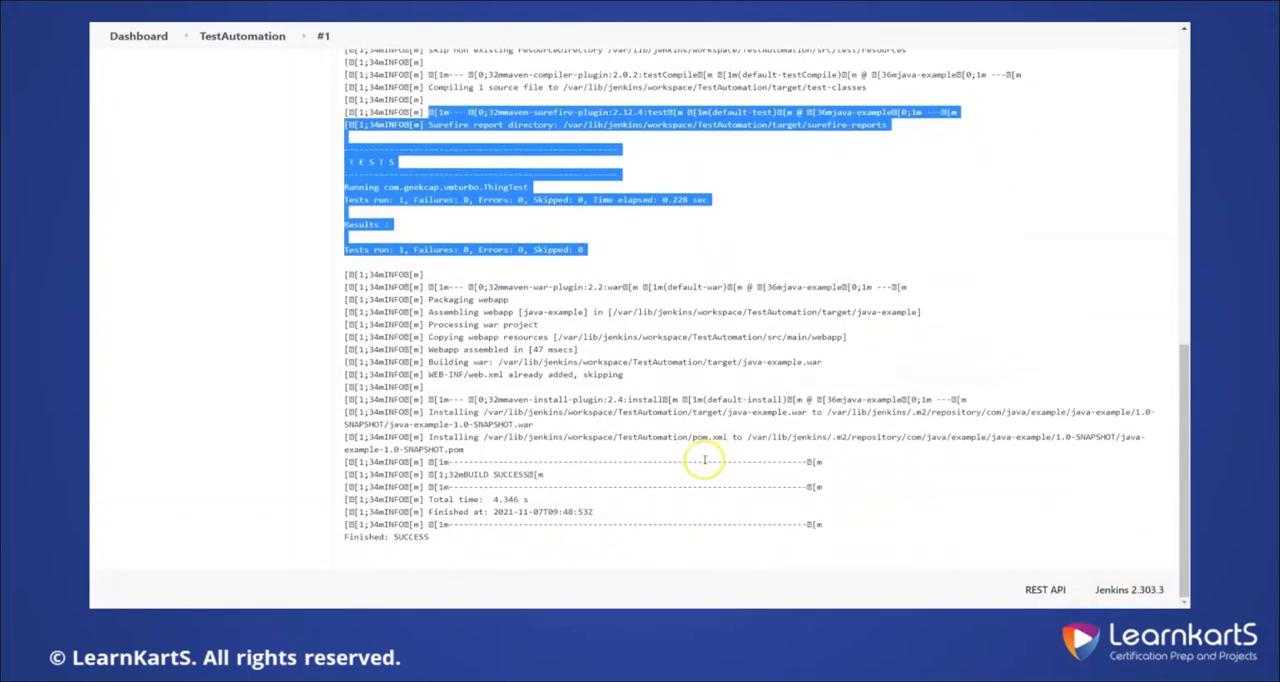
drag(441, 540, 331, 377)
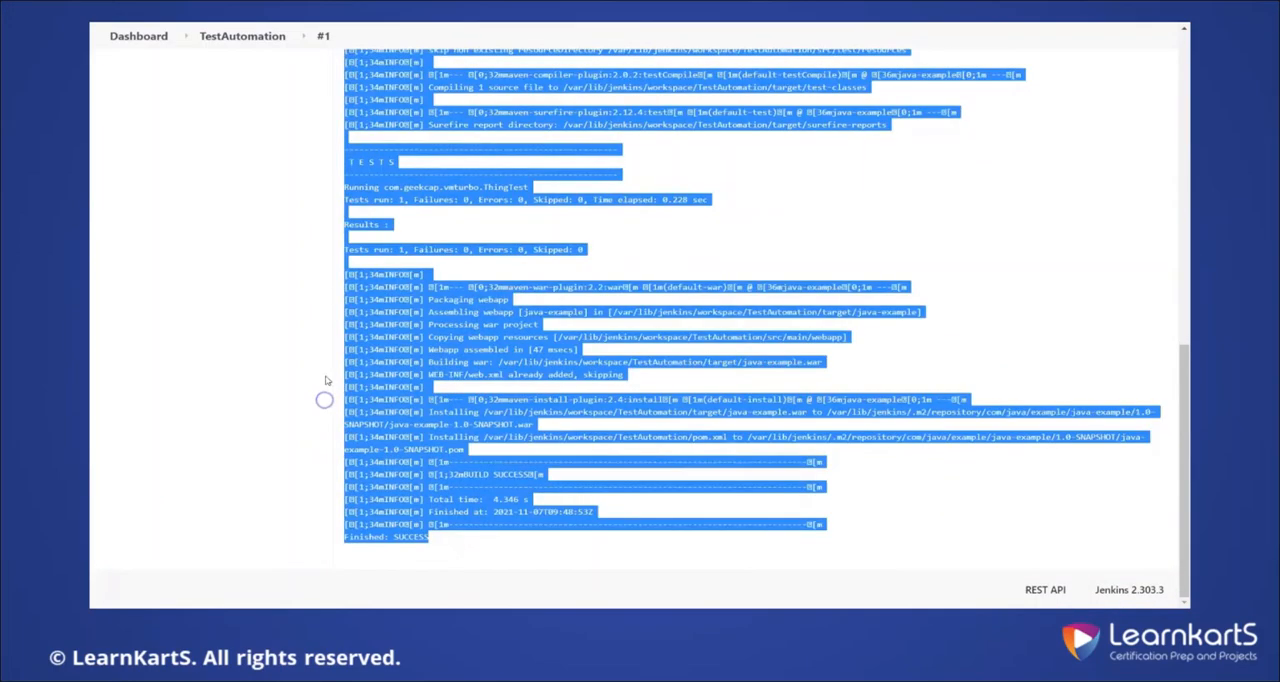
Return to the TestAutomation project and start another parameterized build with ExecuteTests disabled
click(255, 36)
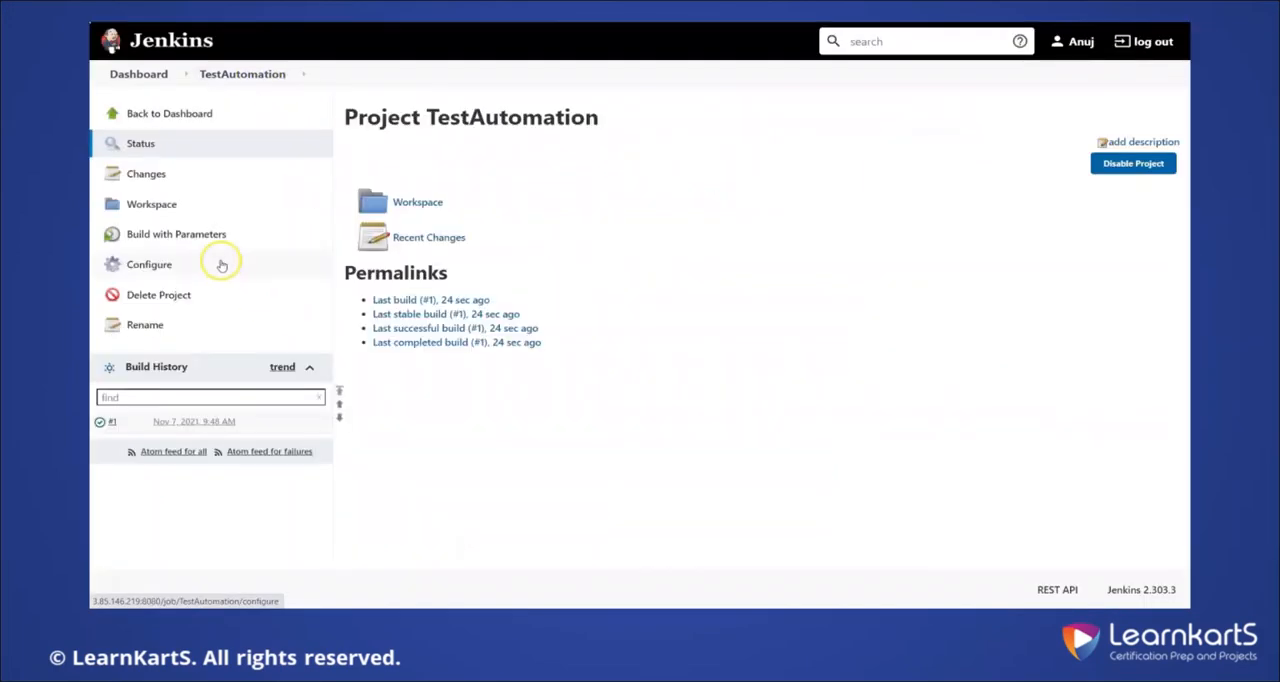
click(190, 238)
click(351, 169)
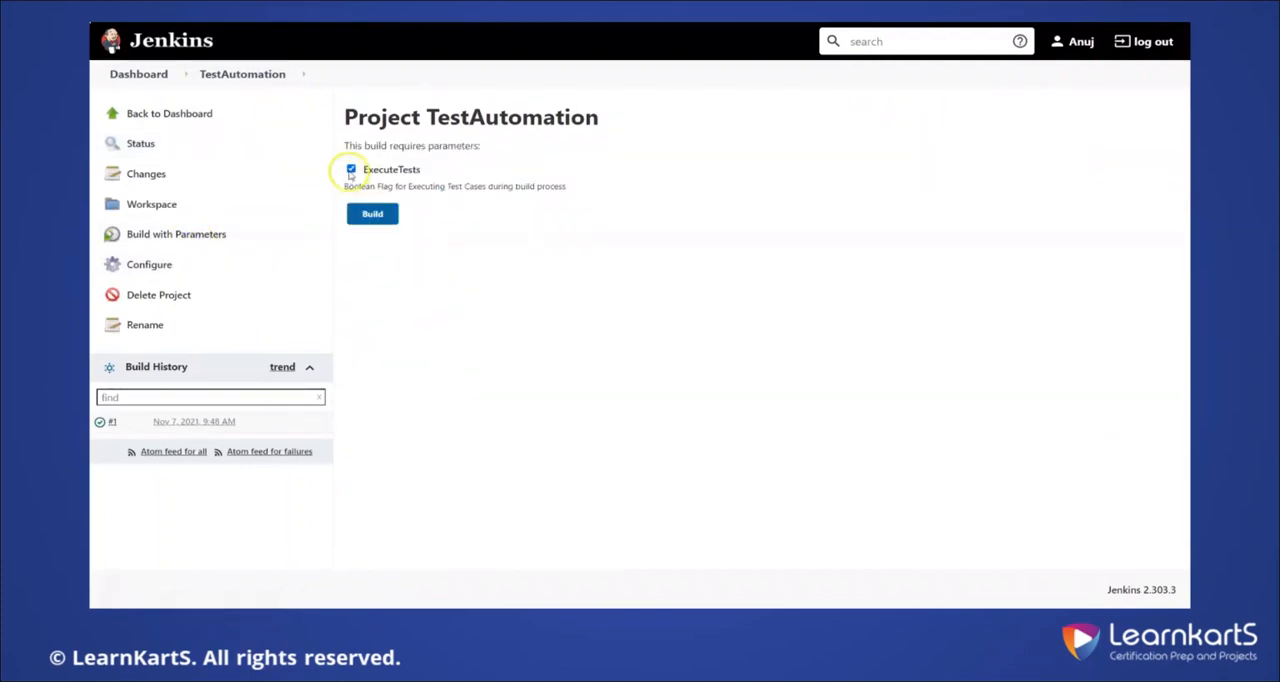
click(373, 214)
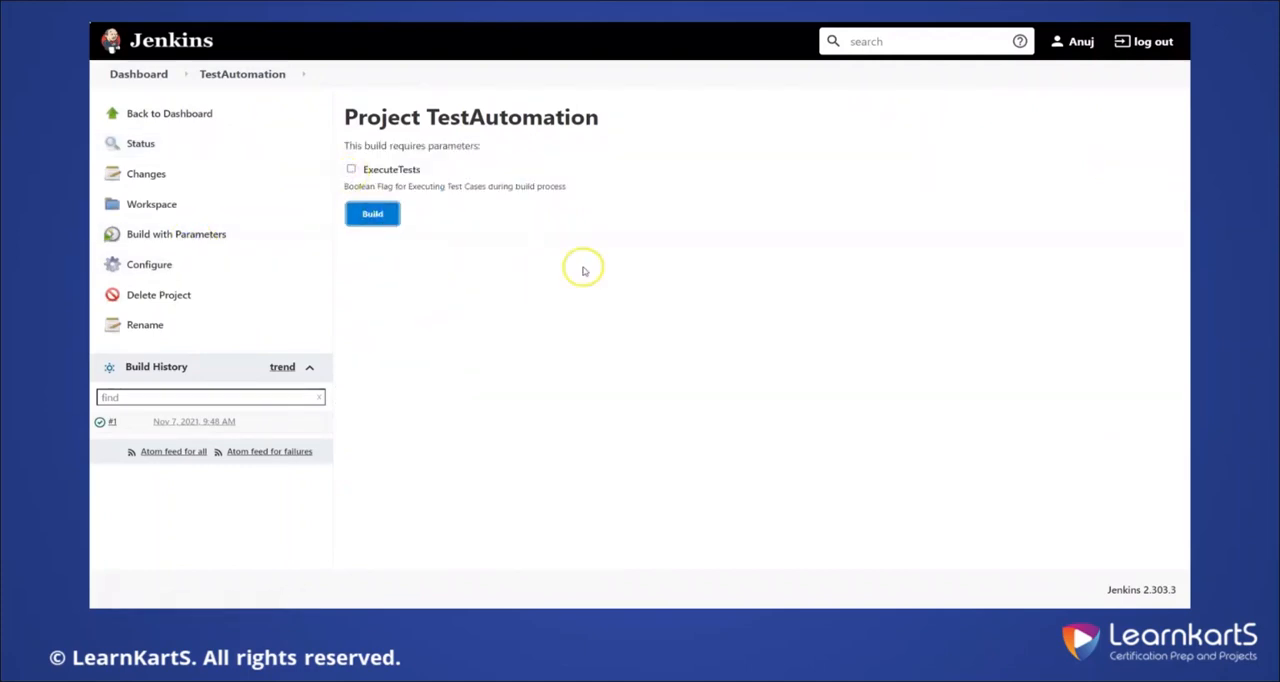
Open build #2's console output and examine the executed branch, the Maven command and the surefire test section
click(99, 422)
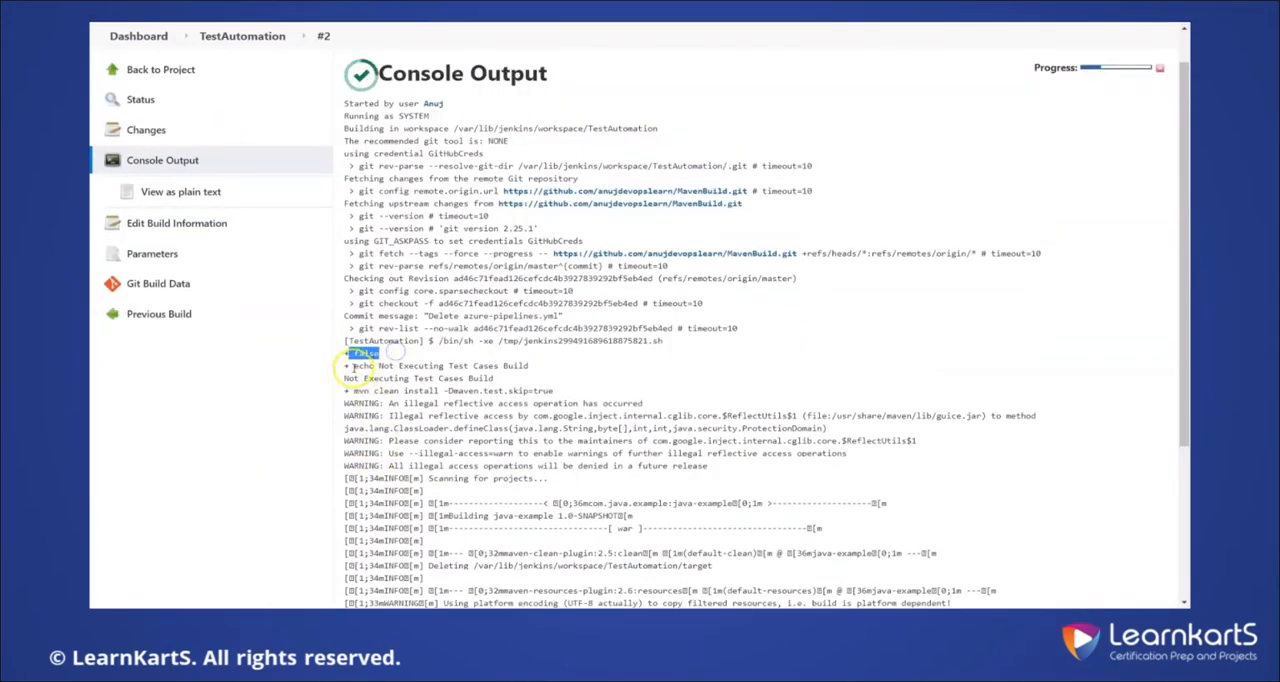
drag(353, 366, 560, 369)
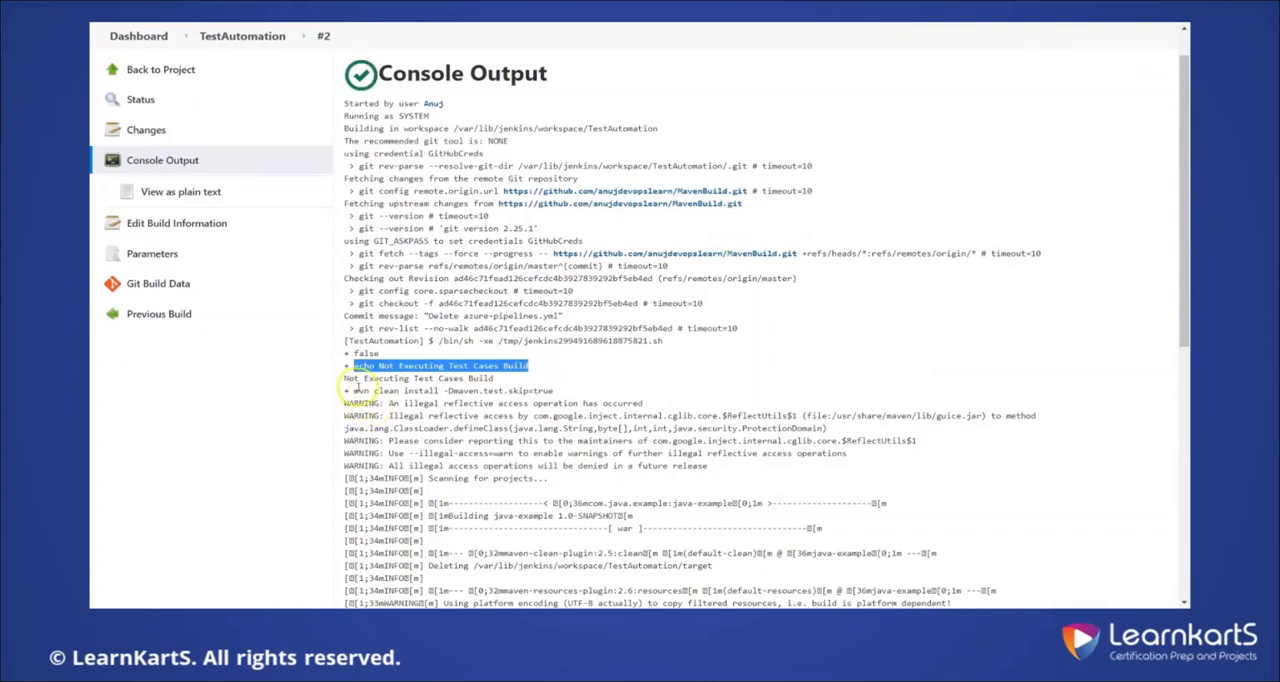
drag(352, 391, 556, 391)
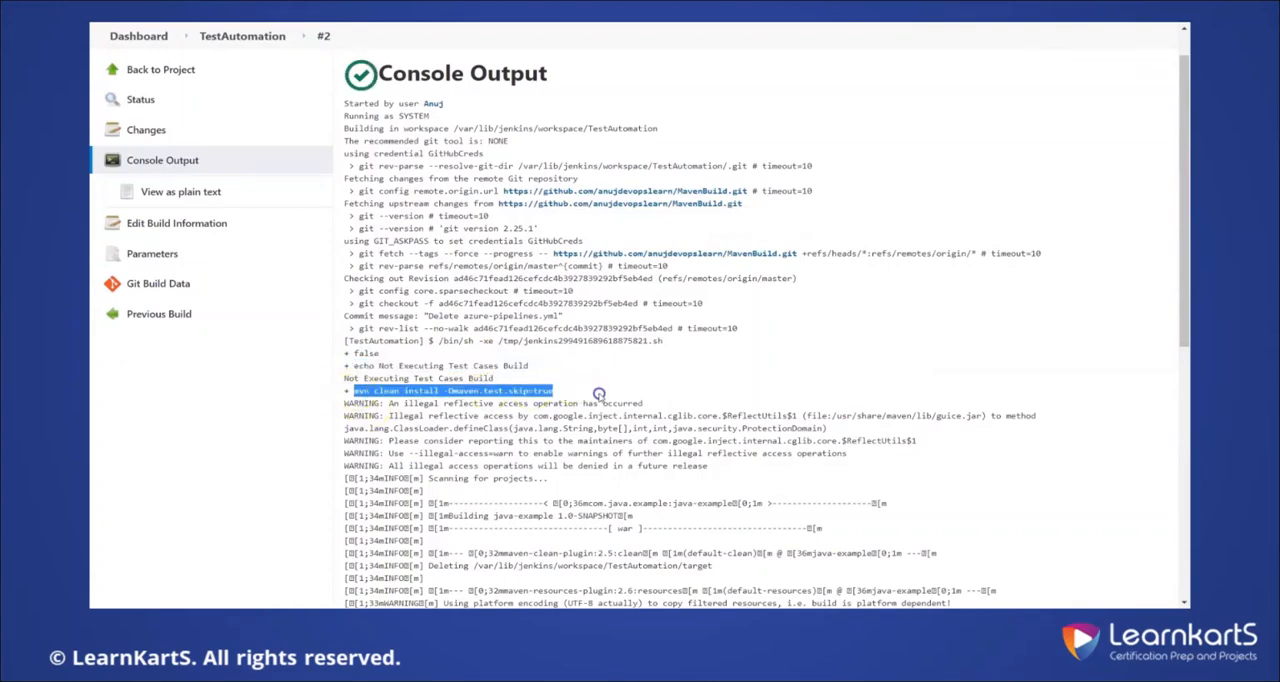
scroll(610, 398, down, 5)
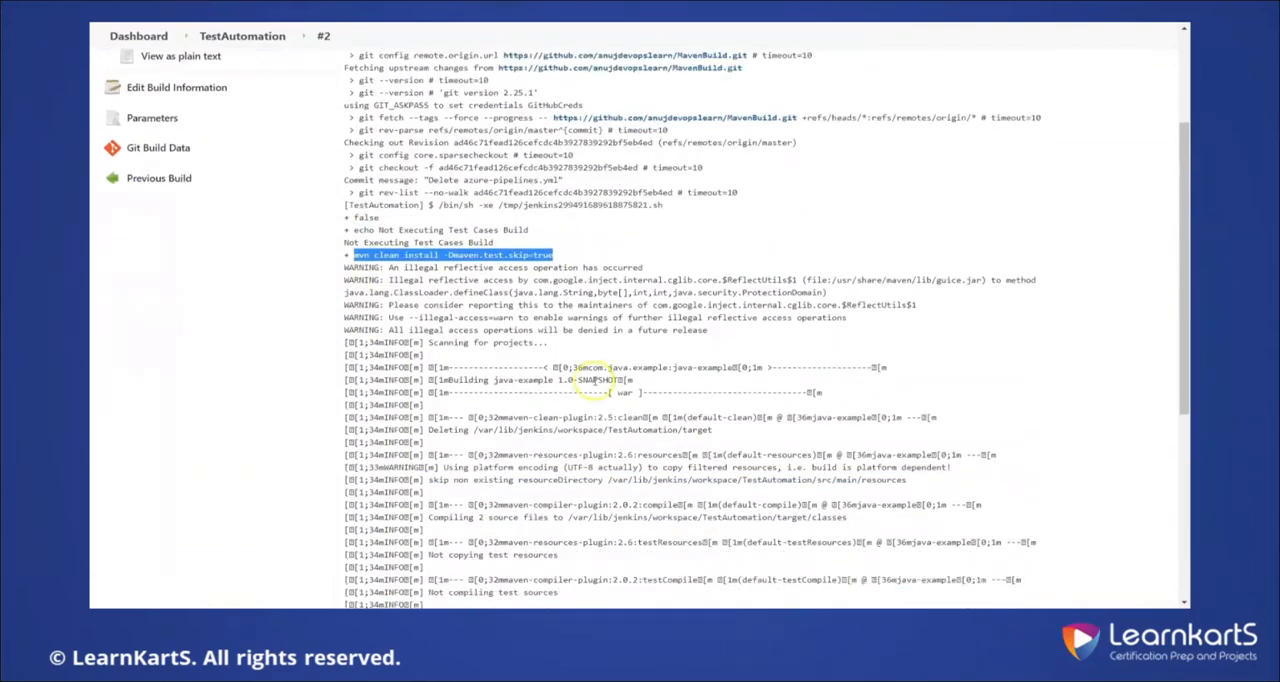
scroll(592, 381, down, 1)
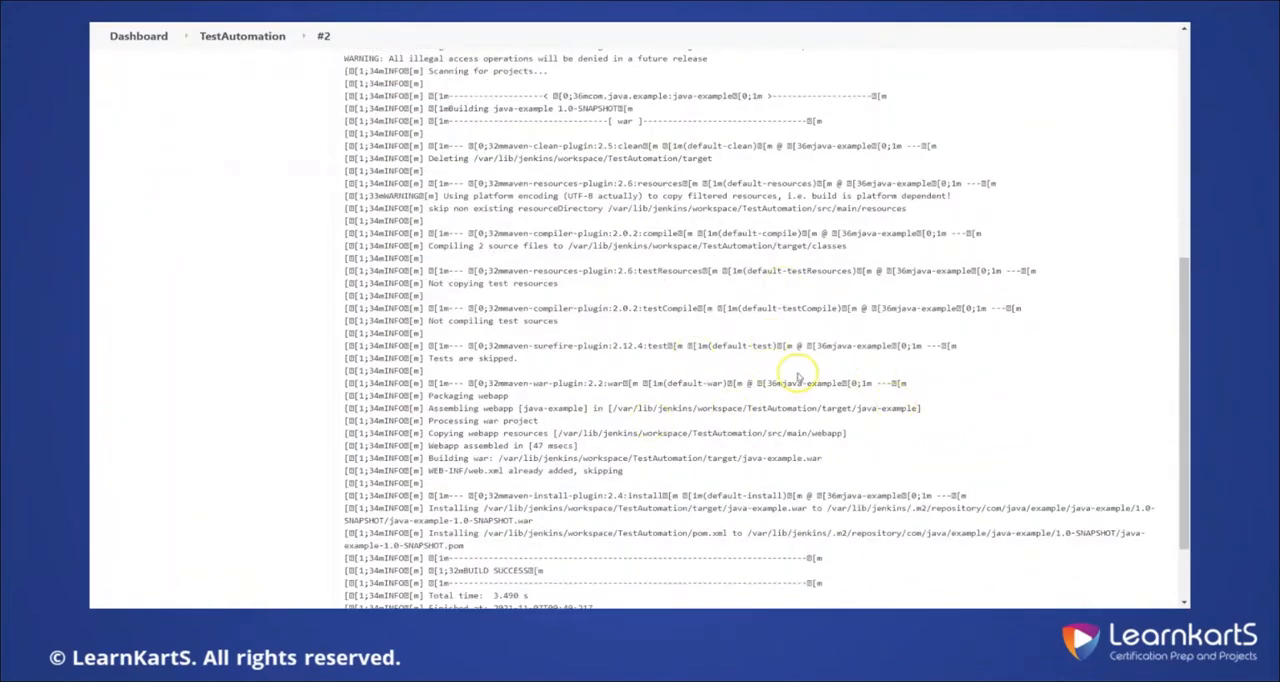
drag(518, 360, 340, 345)
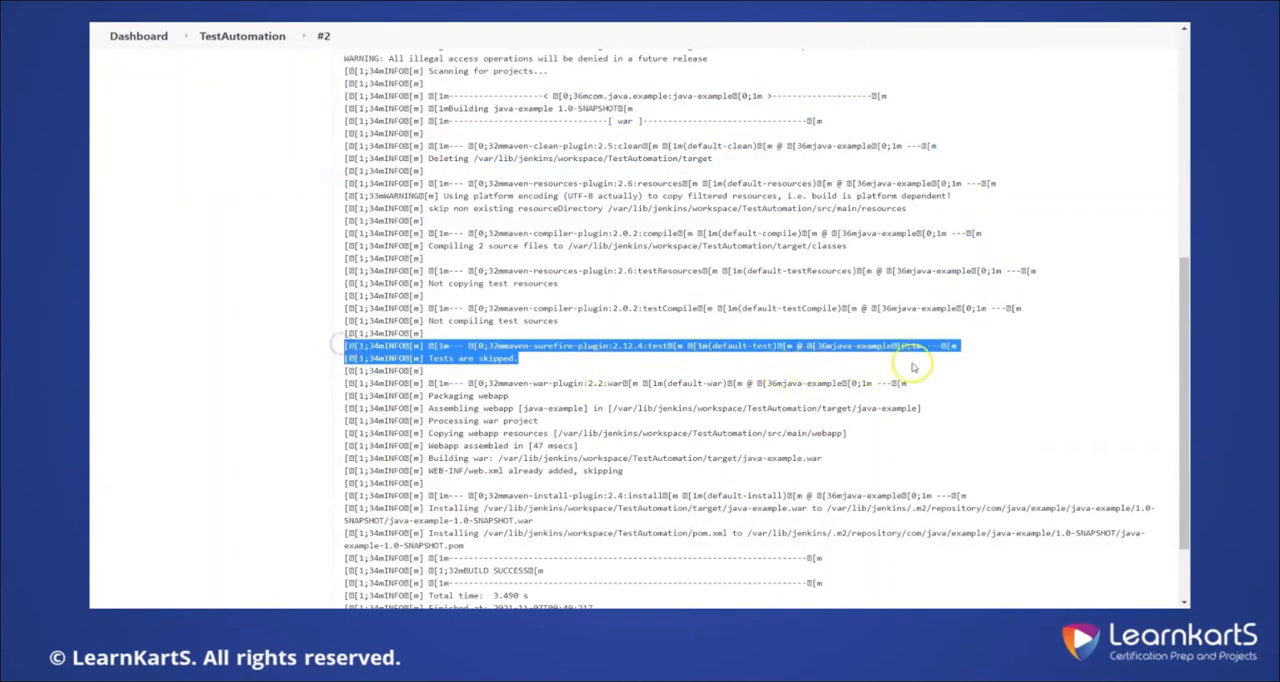